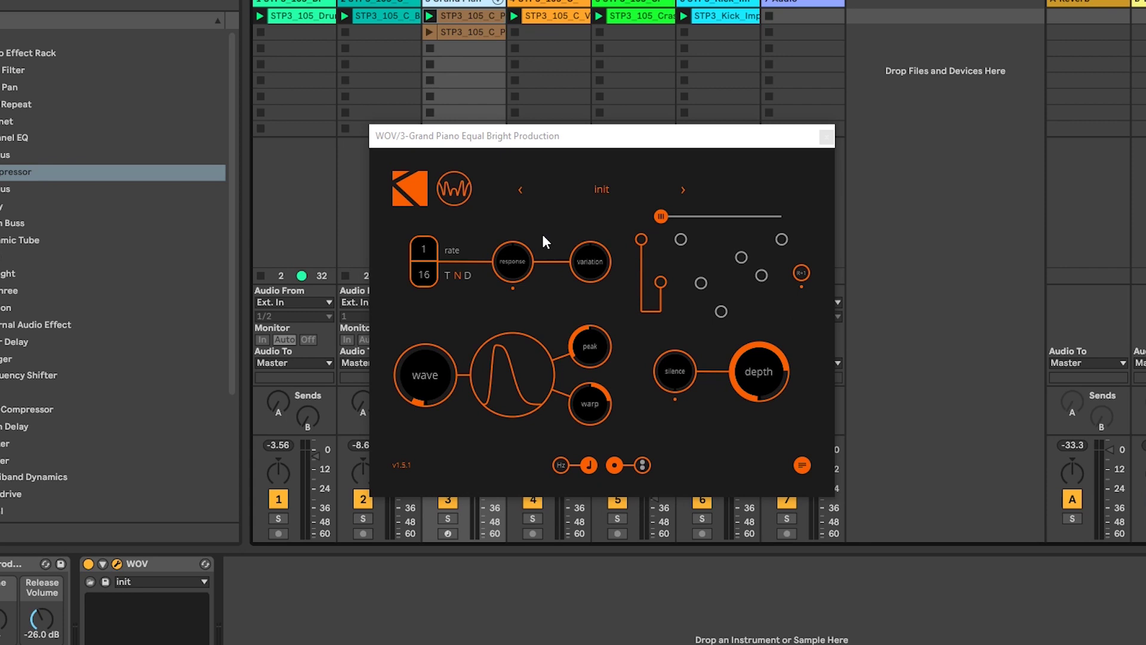
- Drop WOV's depth to 0%, solo and play track 3's piano, then raise depth to 100%
click(415, 469)
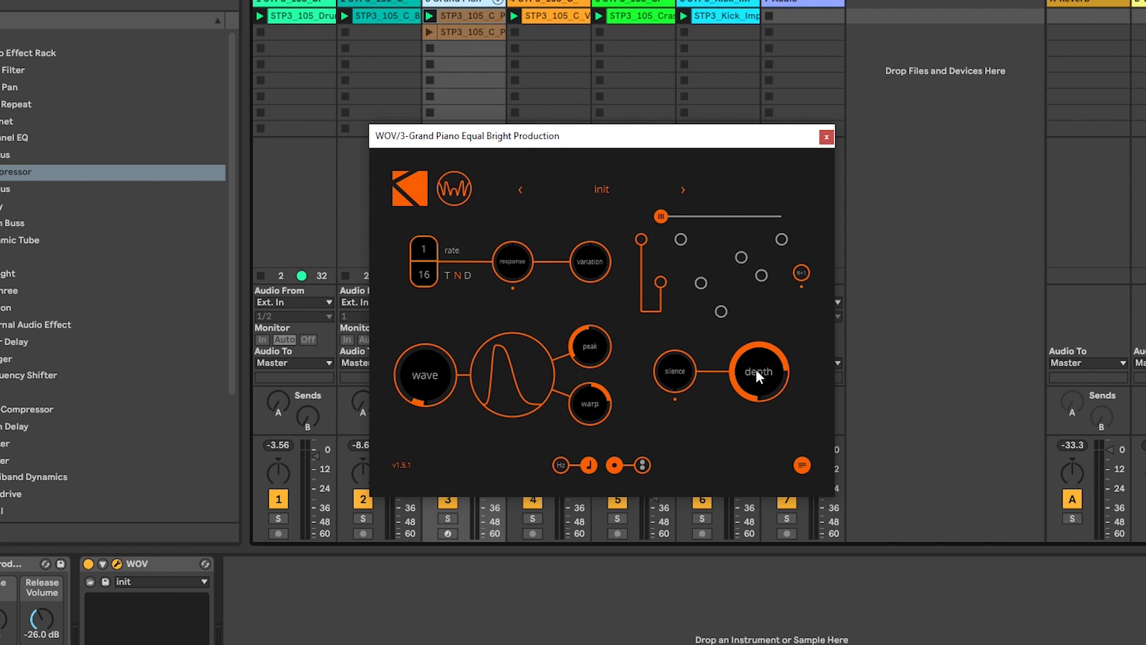
drag(755, 370, 744, 435)
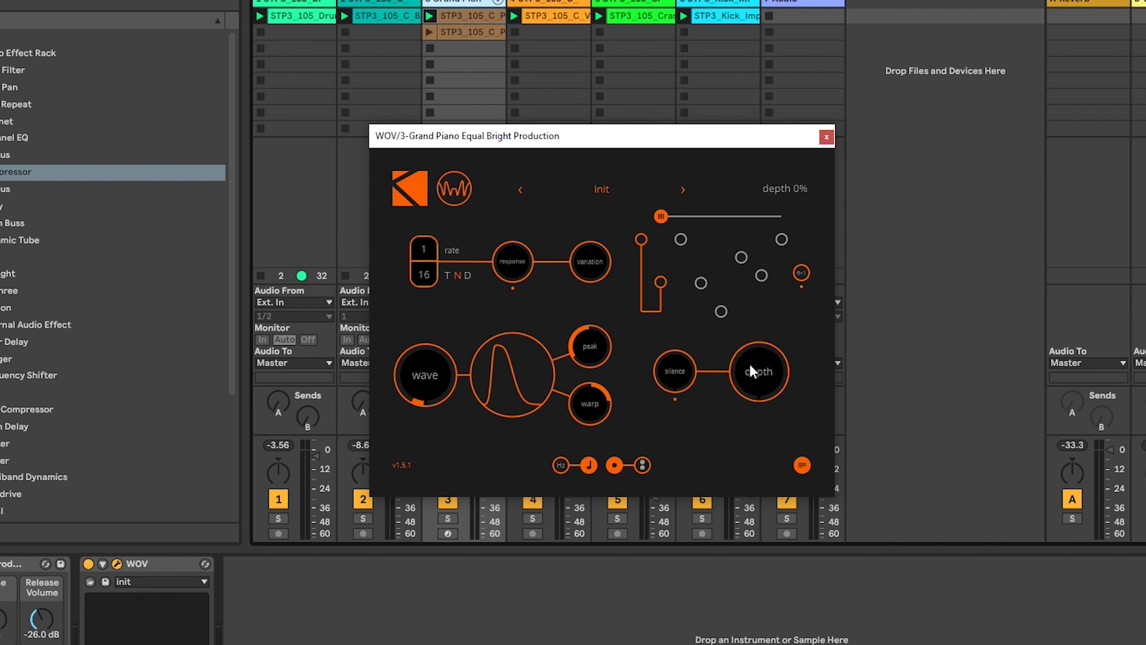
click(448, 519)
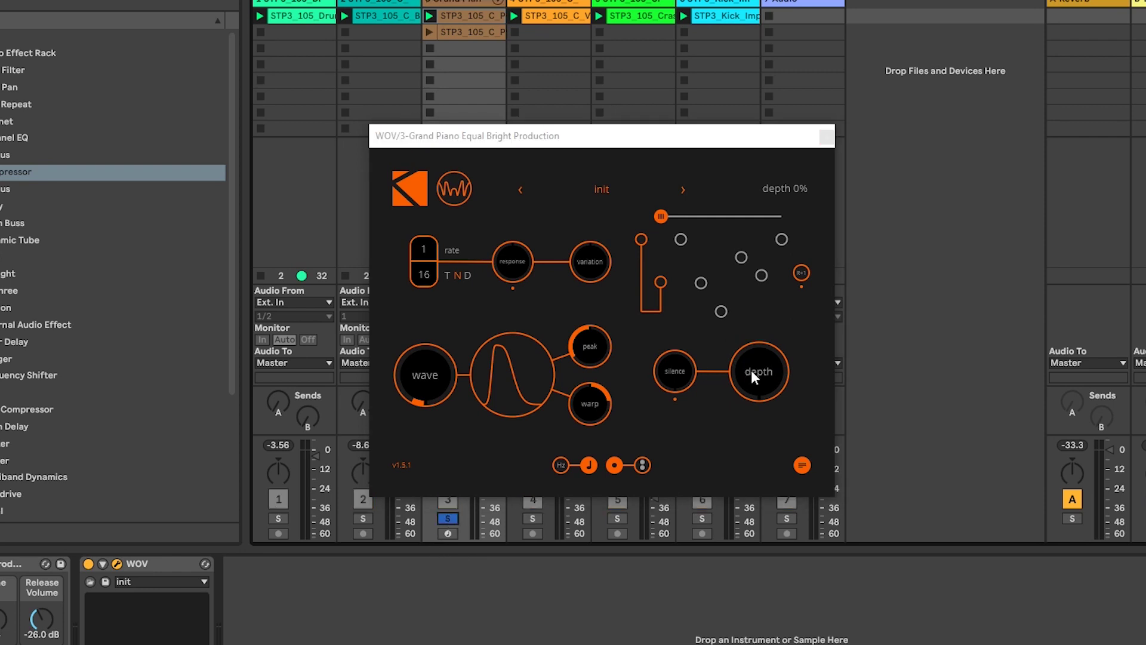
key(space)
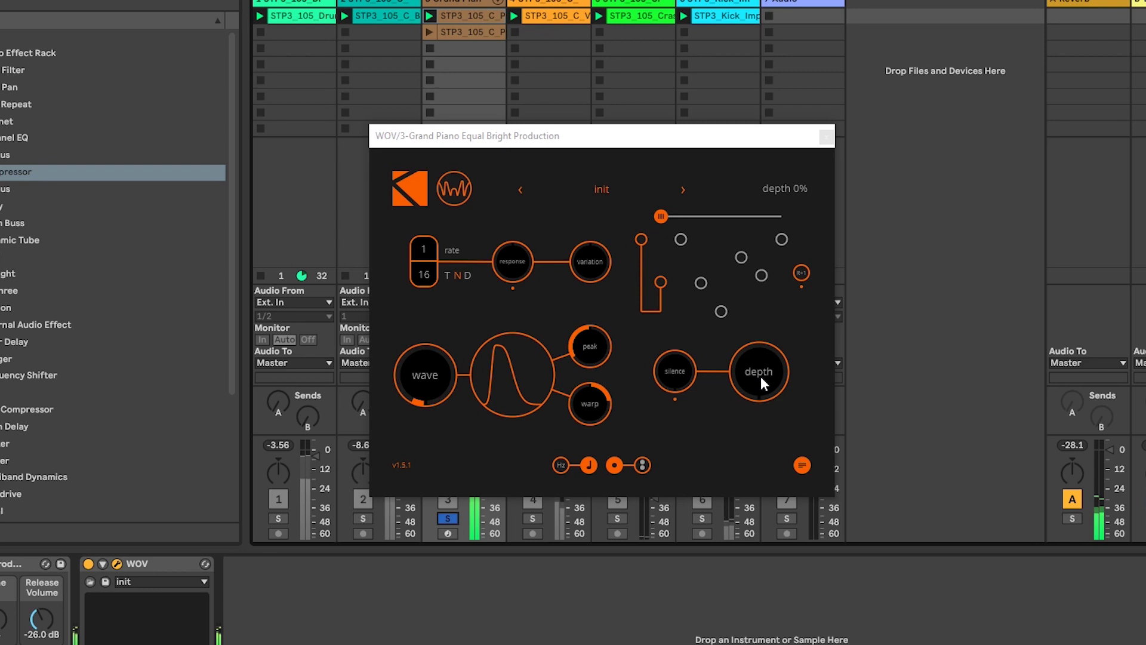
drag(762, 379, 757, 269)
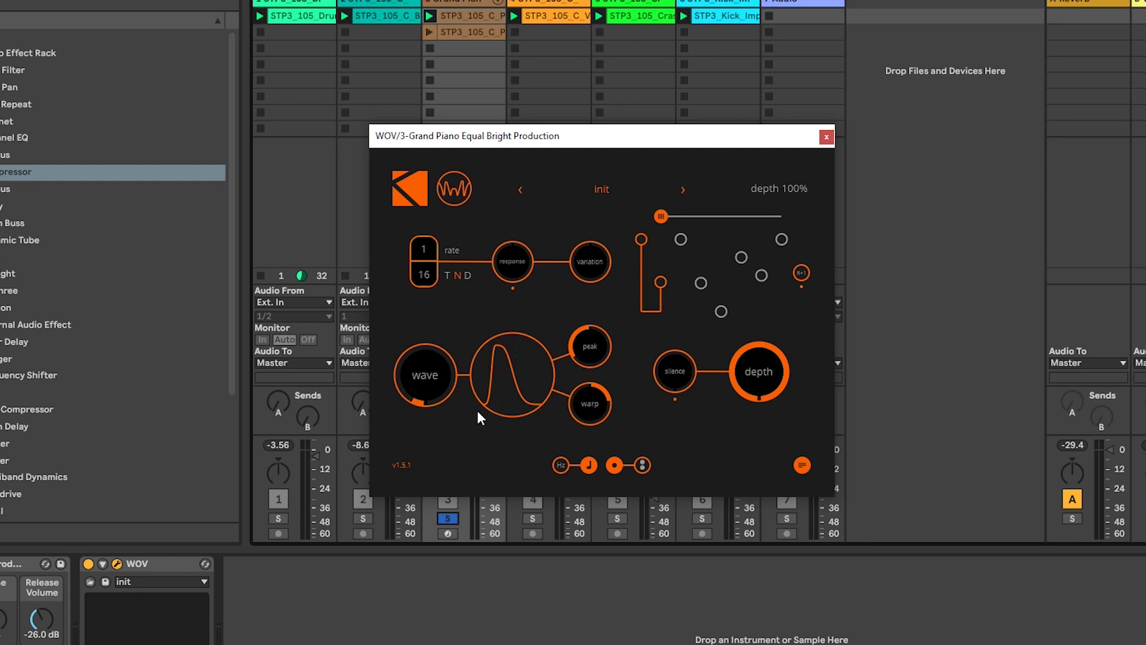
- Push WOV's wave up to 100% and try out different peak and warp amounts
drag(435, 388, 413, 292)
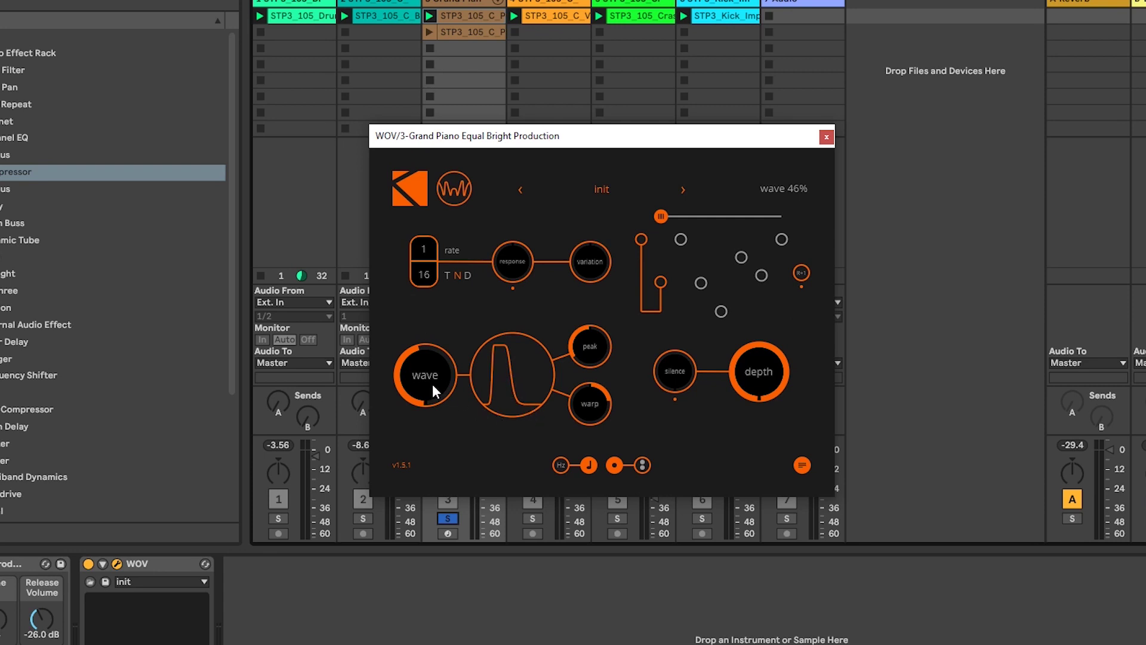
drag(433, 384, 512, 352)
drag(431, 386, 517, 349)
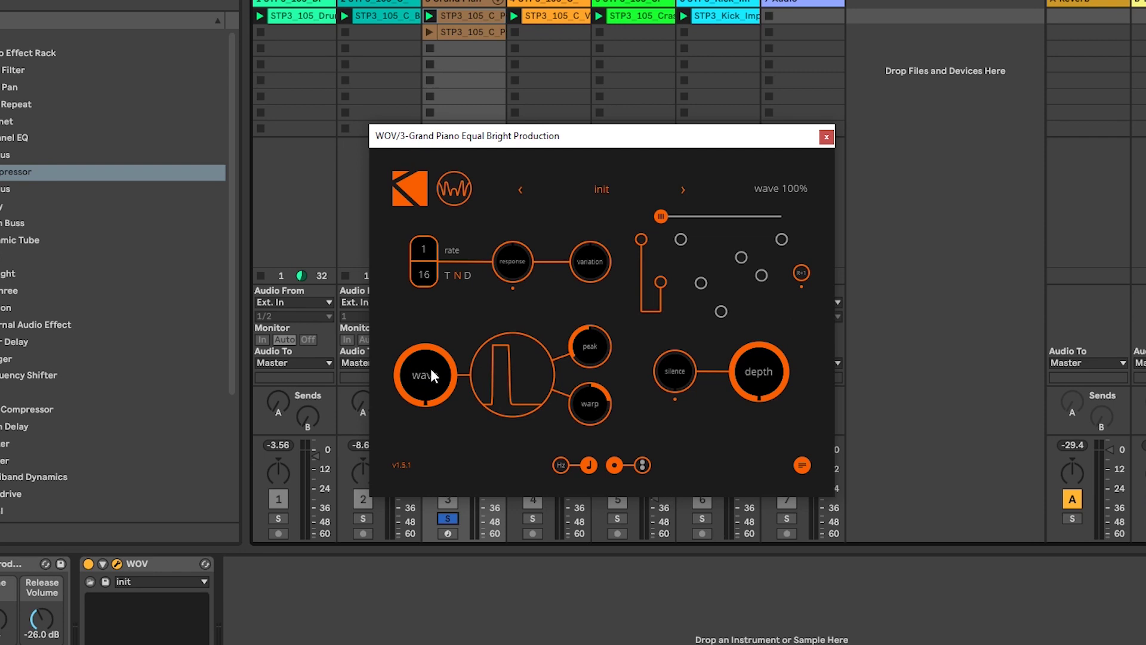
drag(578, 351, 577, 219)
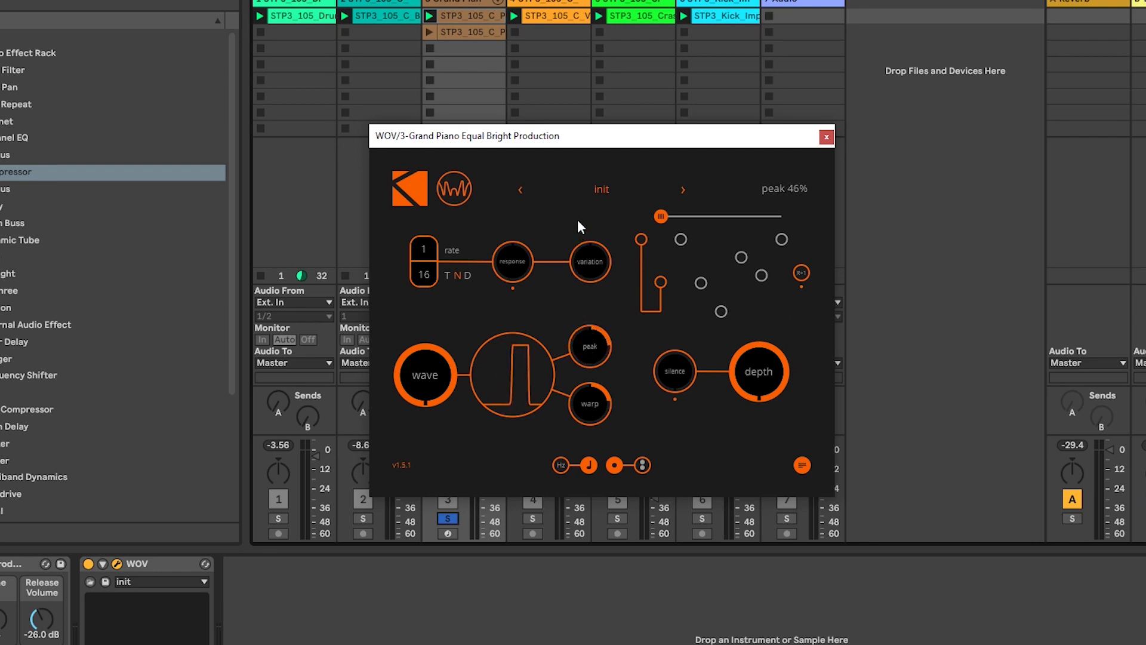
drag(589, 406, 584, 308)
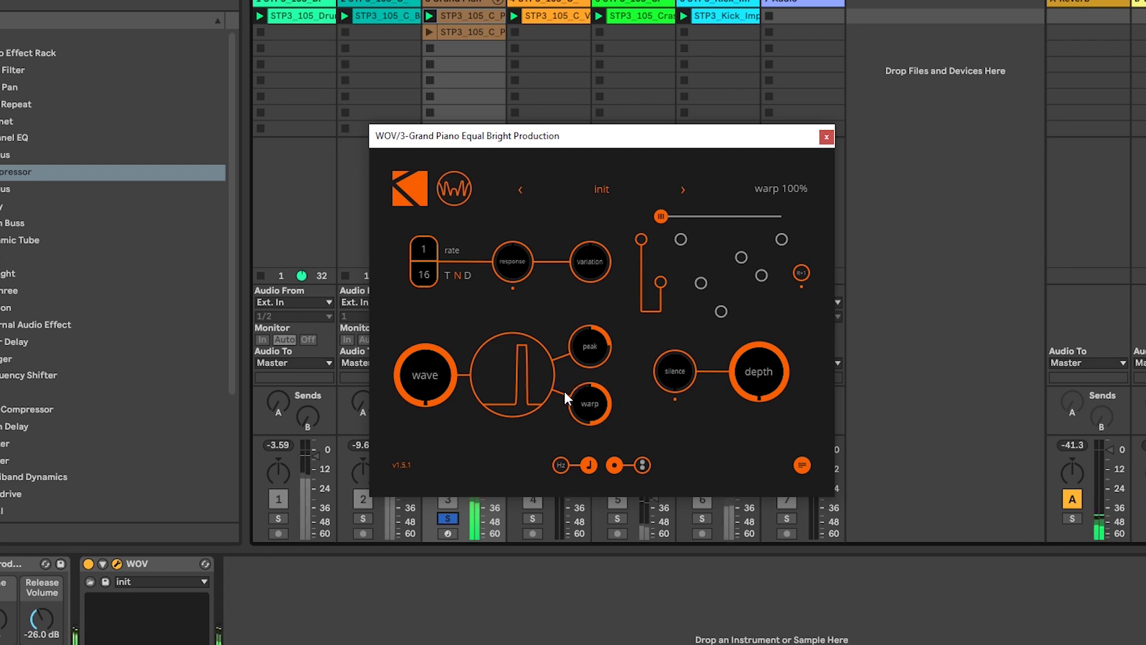
- Set peak to -100%, bring wave down to 0%, then swing warp and set peak to 100%
drag(590, 357, 608, 517)
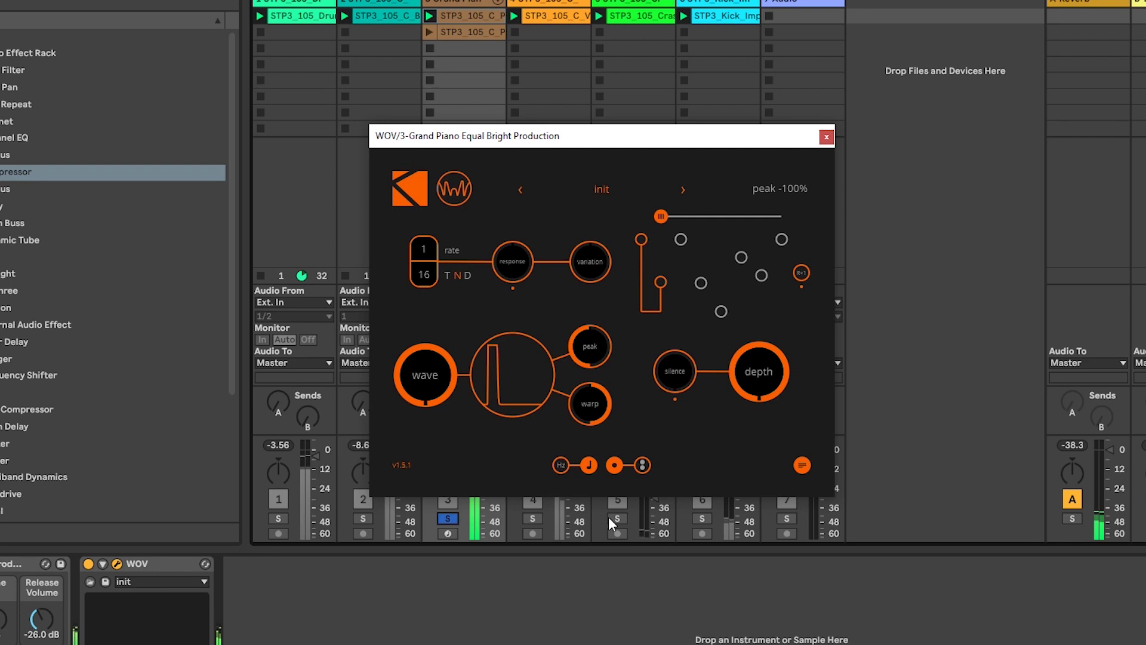
drag(440, 393, 422, 503)
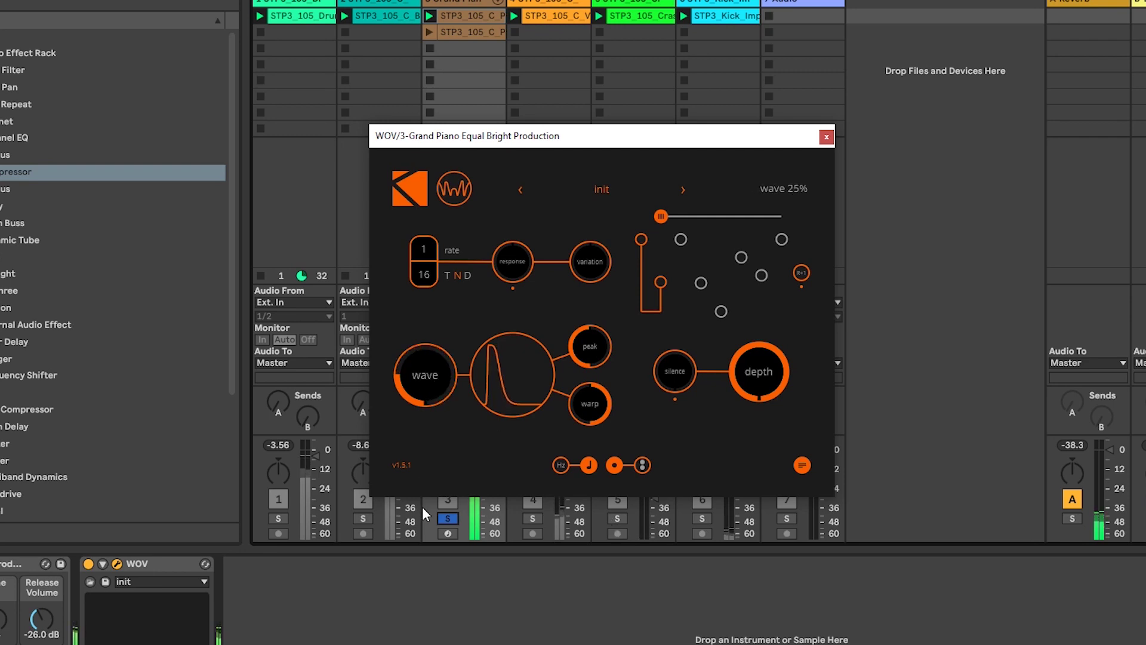
drag(410, 382, 411, 463)
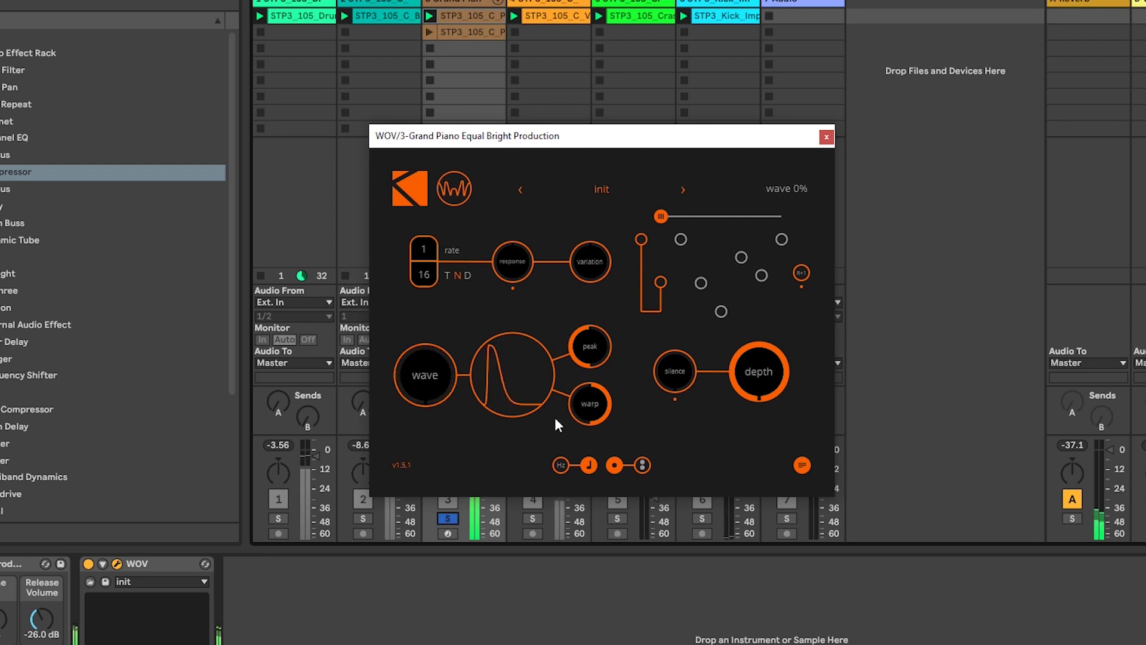
drag(586, 396, 593, 143)
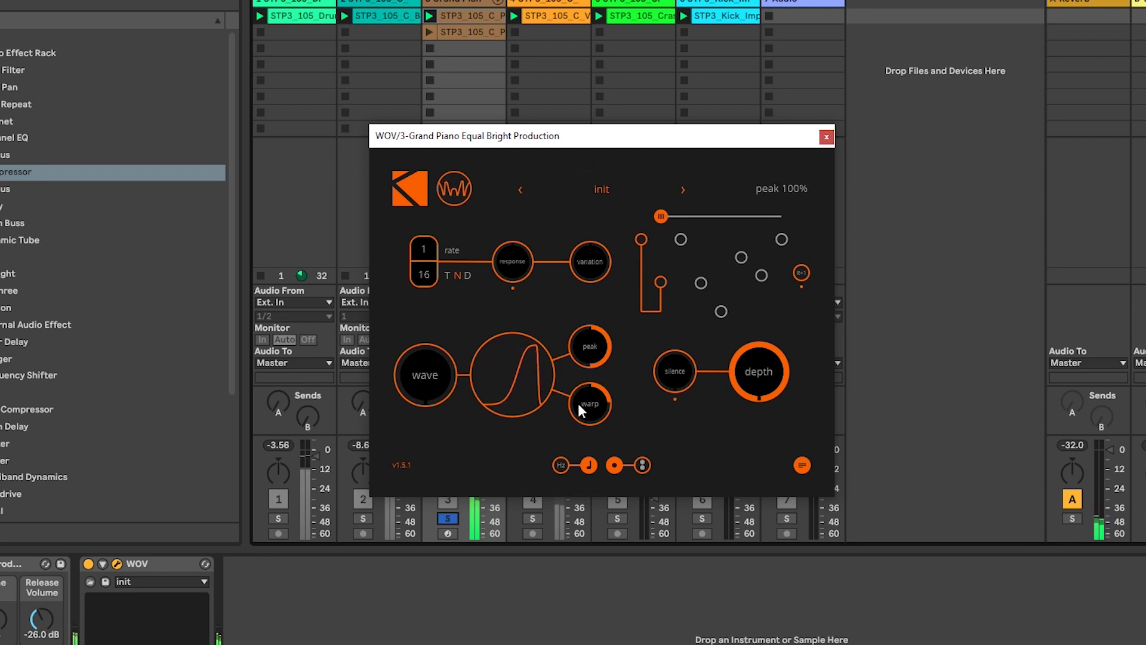
drag(578, 403, 532, 350)
- Reset WOV's peak and warp to their defaults and switch knob labels to icon graphics
double_click(584, 349)
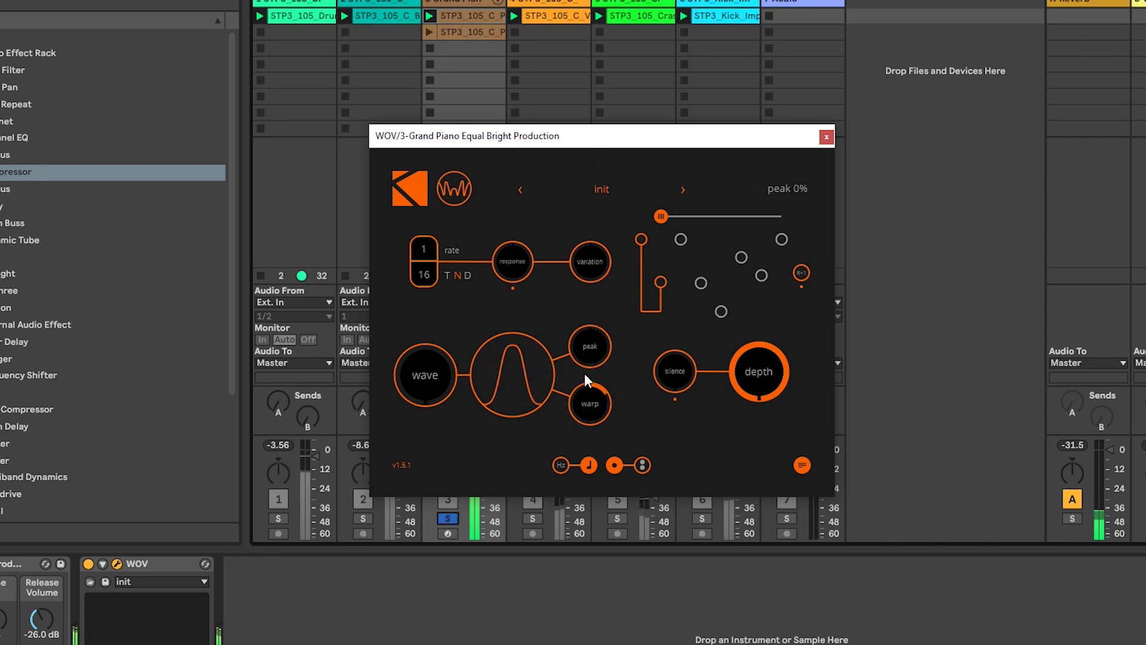
double_click(587, 409)
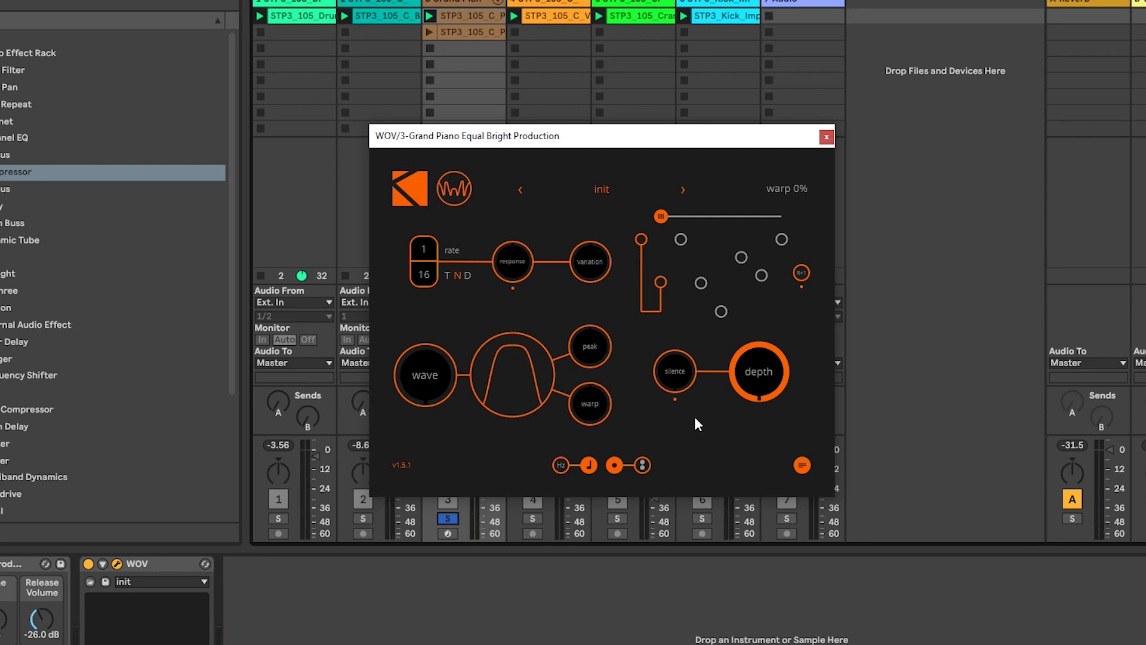
click(802, 466)
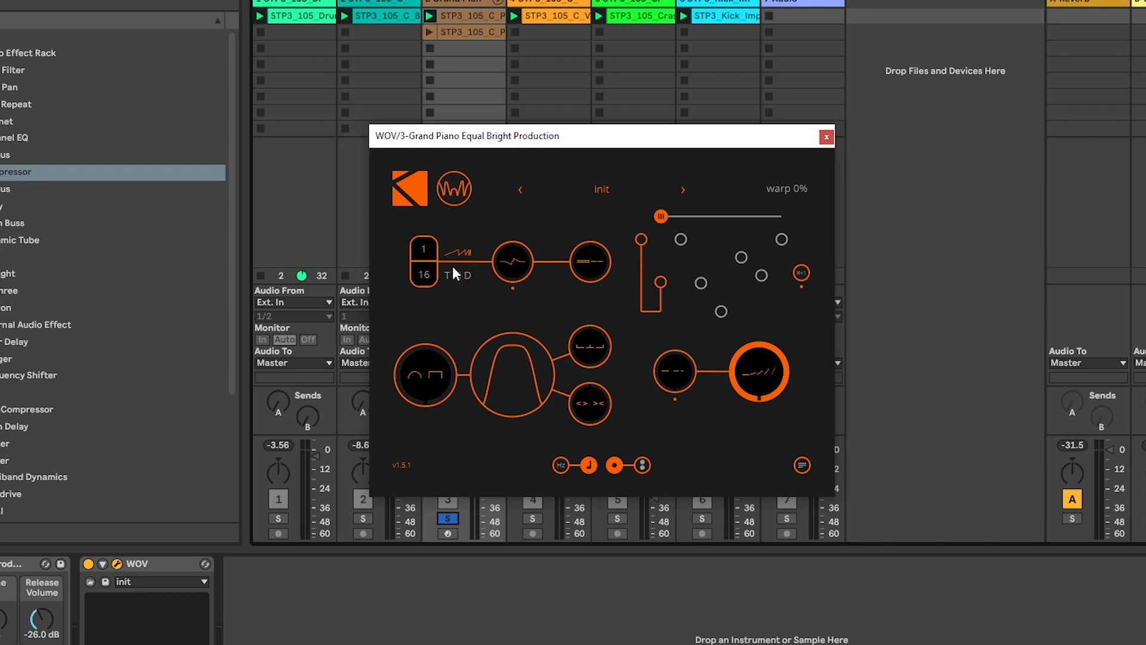
- Change WOV's rate denominator from 64 to 4 for 1/4, with peak 100% and wave 21%
drag(424, 275, 425, 211)
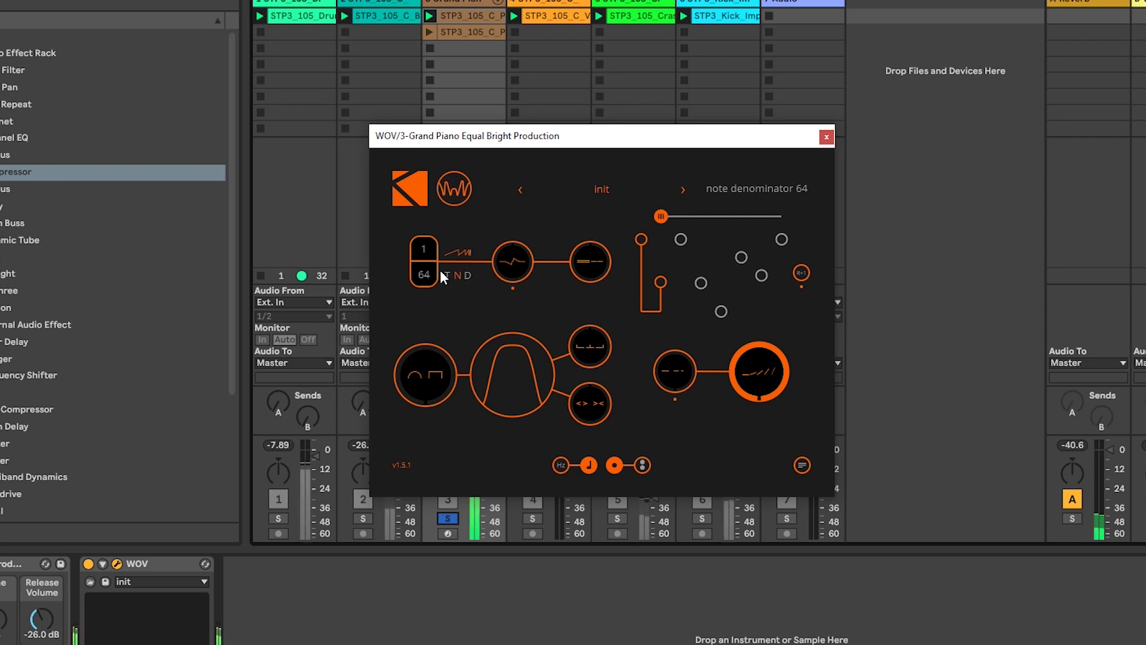
drag(430, 273, 443, 429)
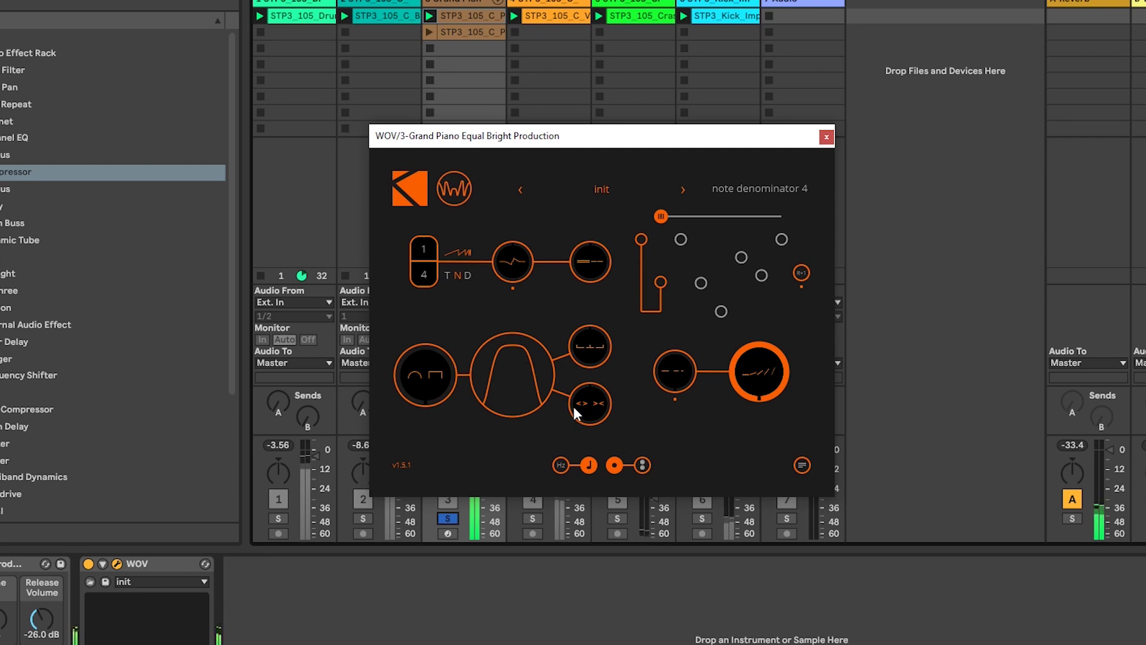
drag(419, 382, 616, 391)
drag(589, 347, 588, 229)
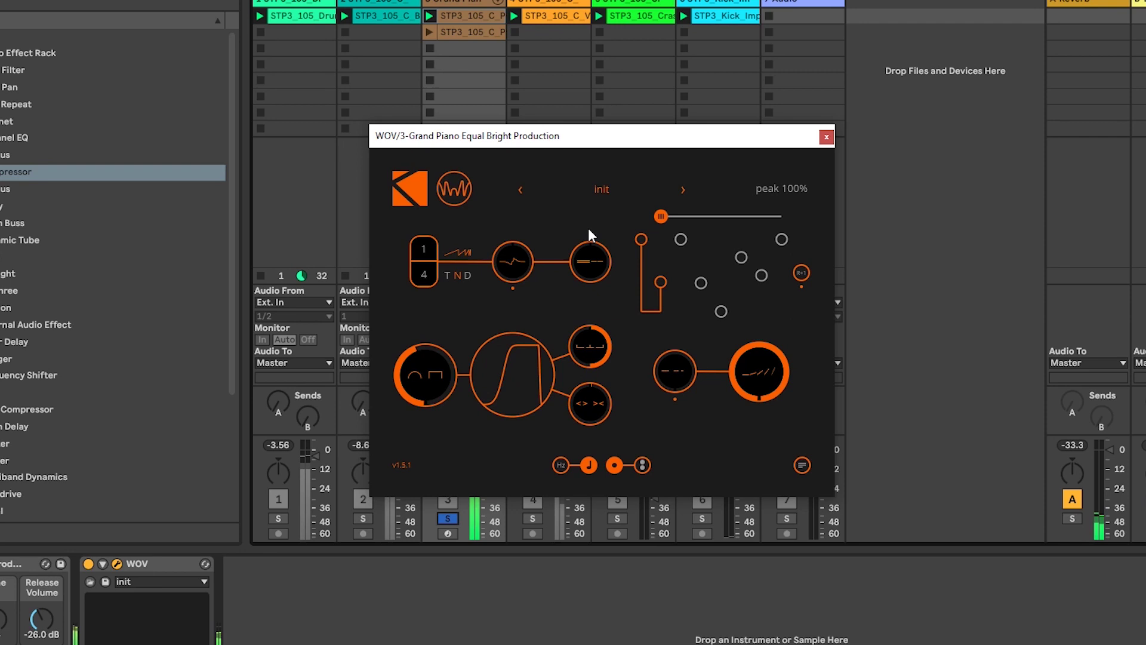
drag(442, 350, 414, 375)
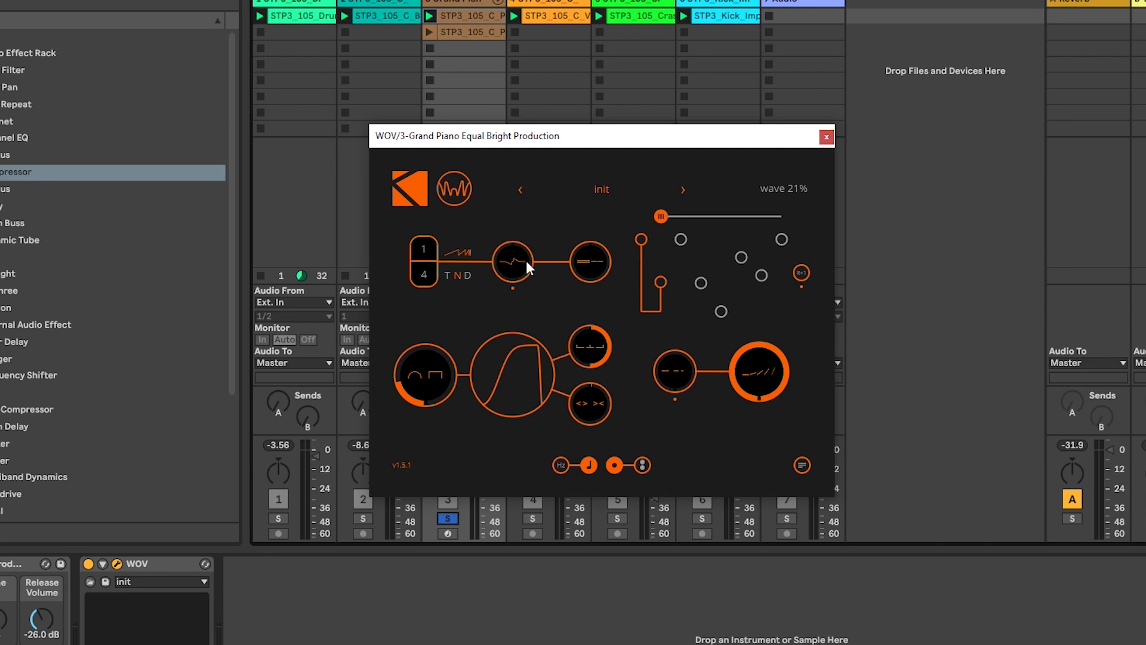
- Sweep WOV's response between 100% and -100% and change the rate to 1/16
drag(527, 263, 528, 162)
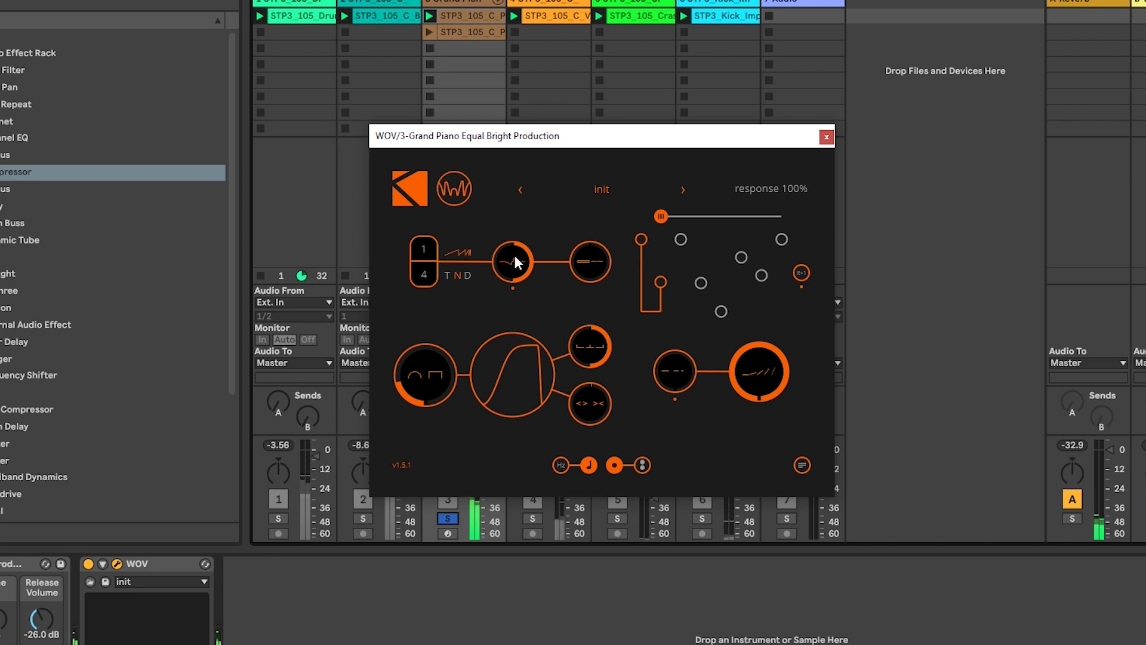
drag(513, 271, 528, 365)
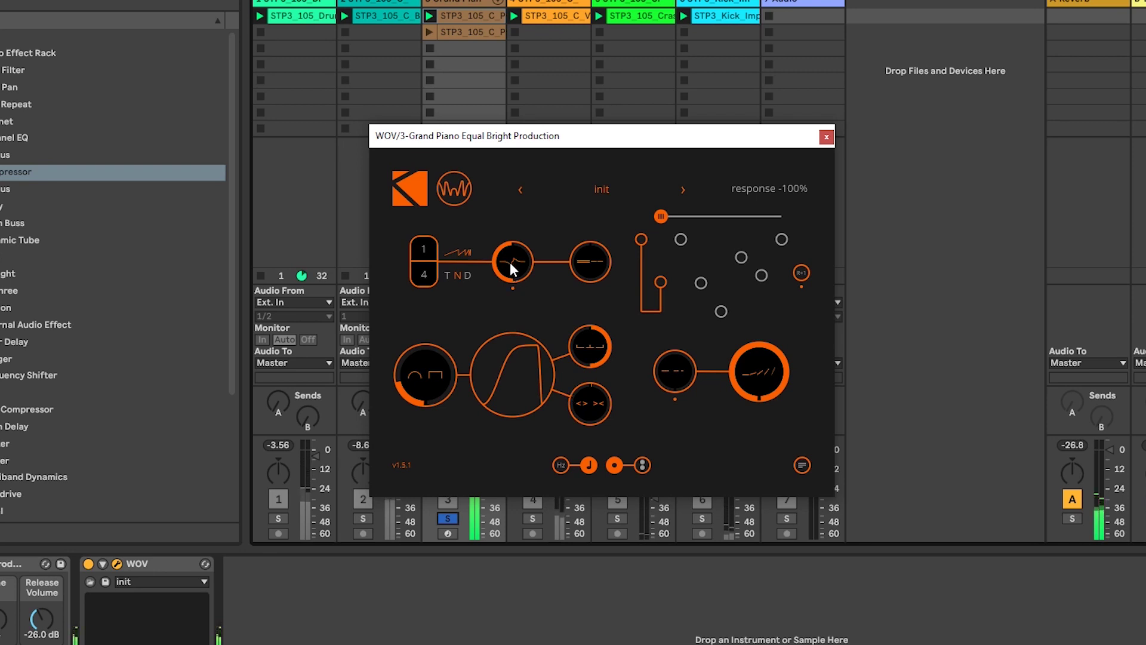
click(424, 273)
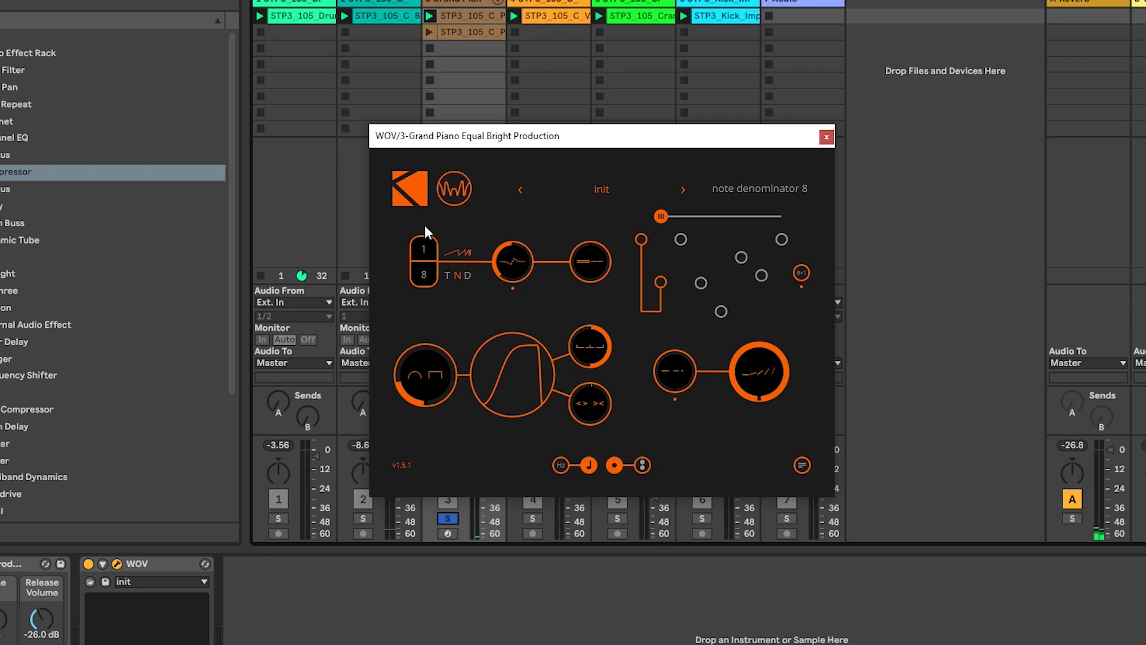
drag(425, 225, 424, 216)
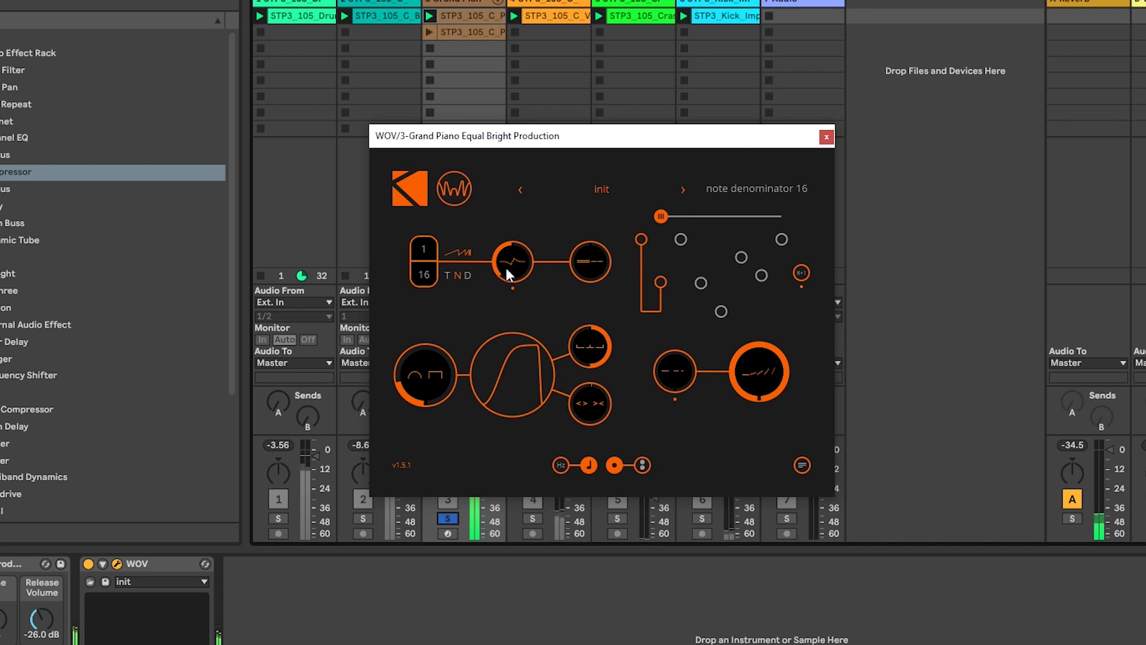
- Set WOV's variation to 80% and bring response down to 0%
drag(516, 268, 524, 256)
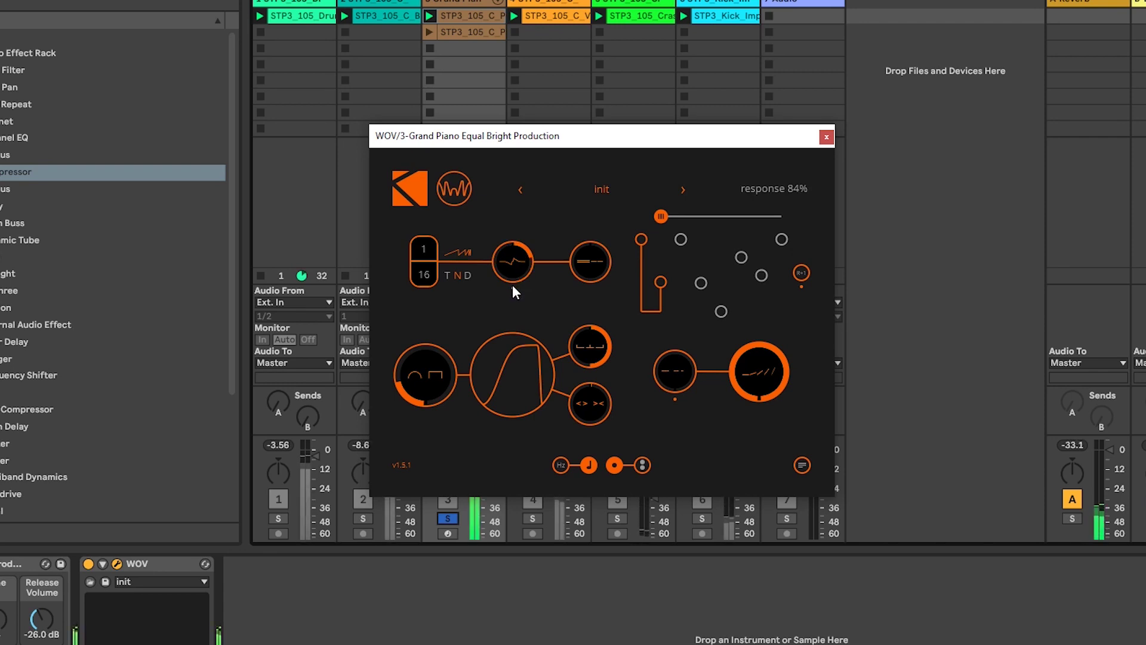
drag(512, 284, 515, 285)
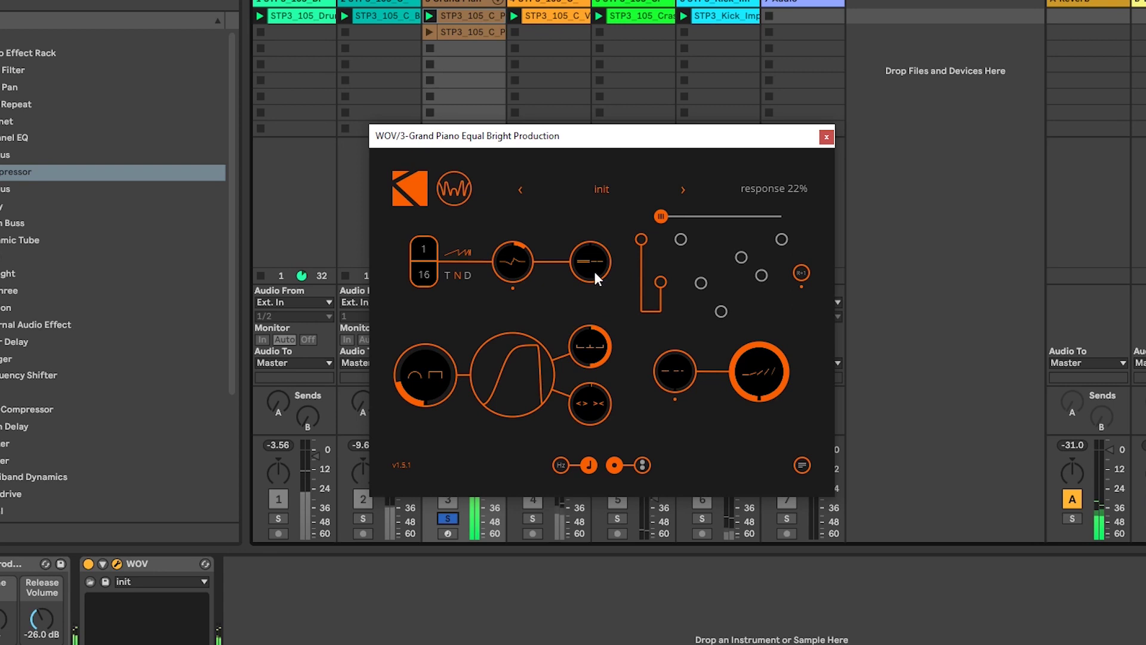
drag(593, 271, 595, 269)
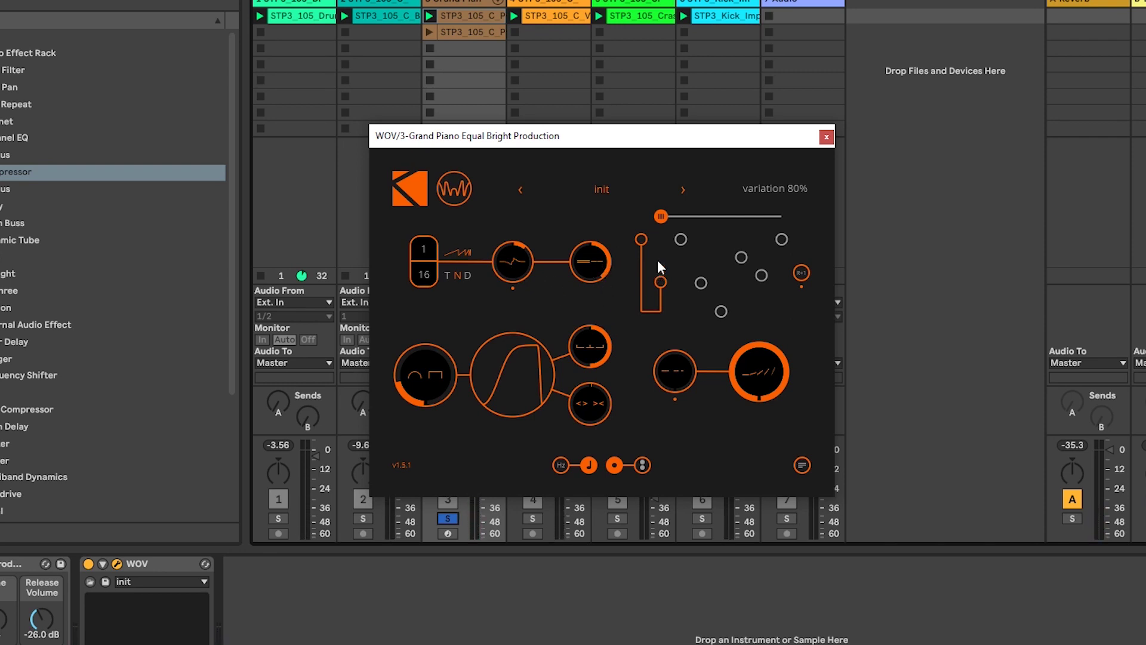
drag(502, 267, 508, 271)
- Adjust the early WOV accent step heights and lengthen the accent pattern to eight steps
drag(660, 283, 664, 262)
mouse_move(661, 219)
mouse_down()
mouse_move(709, 226)
mouse_move(682, 277)
mouse_move(701, 294)
mouse_up()
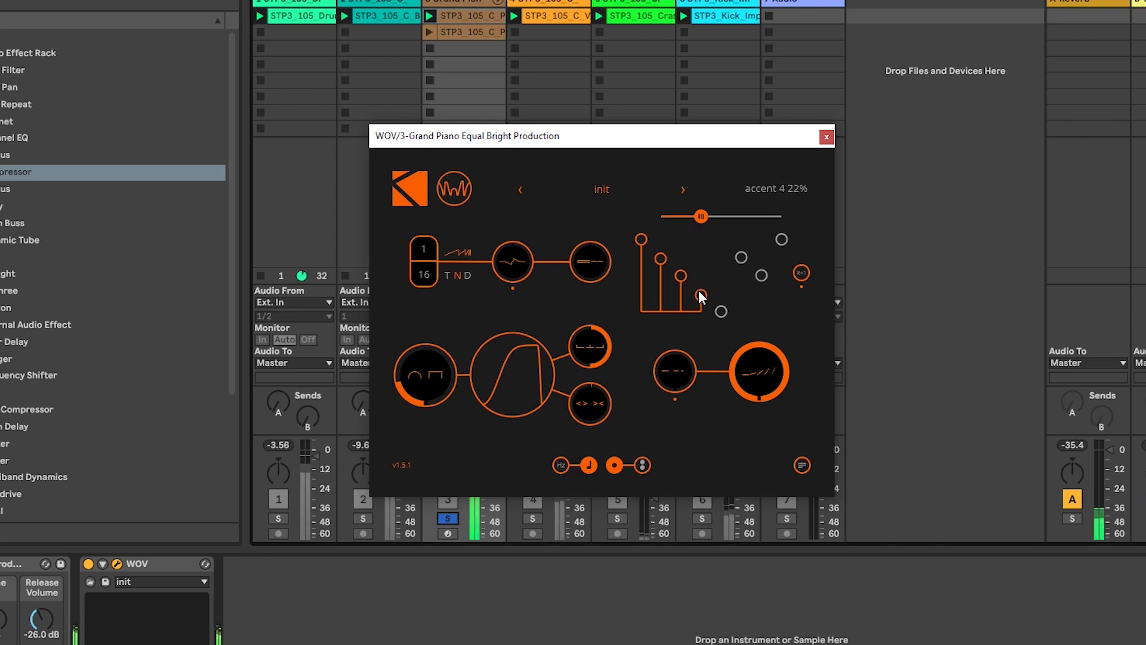
drag(702, 296, 678, 222)
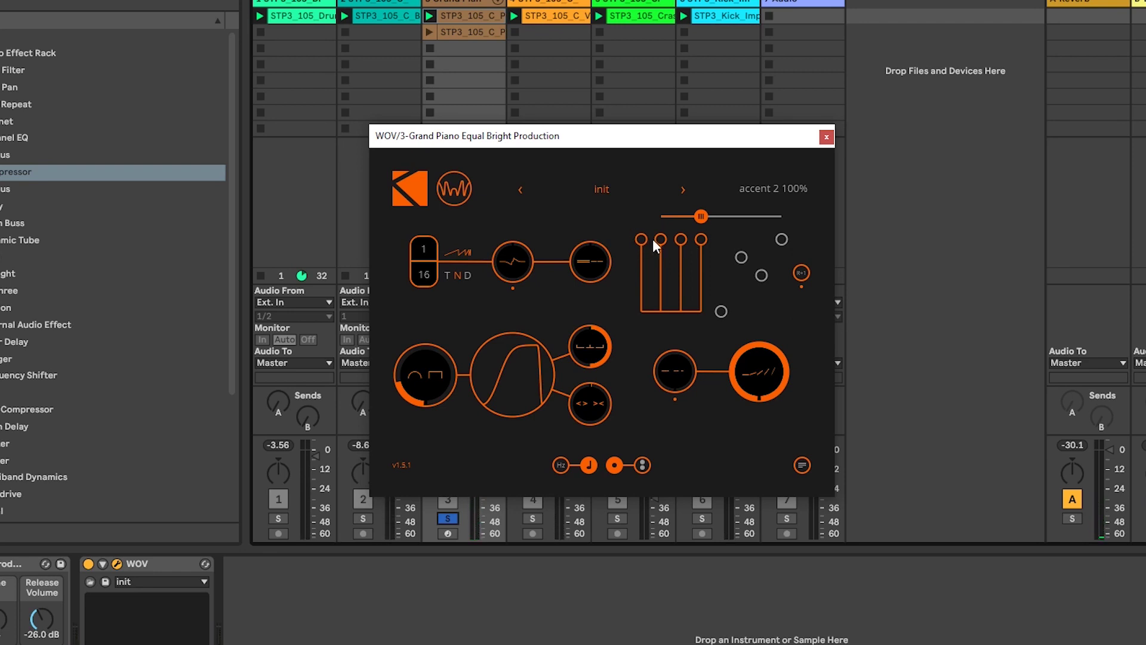
mouse_move(656, 239)
mouse_down()
mouse_move(683, 269)
mouse_move(683, 245)
mouse_move(661, 266)
mouse_move(697, 244)
mouse_move(695, 282)
mouse_up()
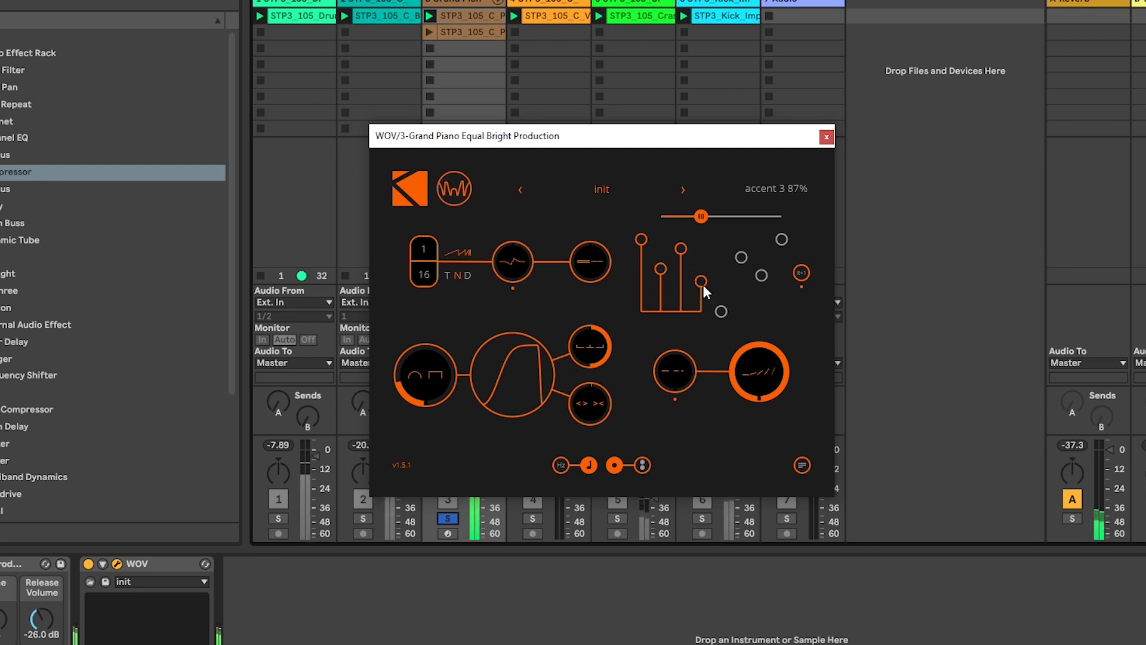
drag(701, 216, 810, 225)
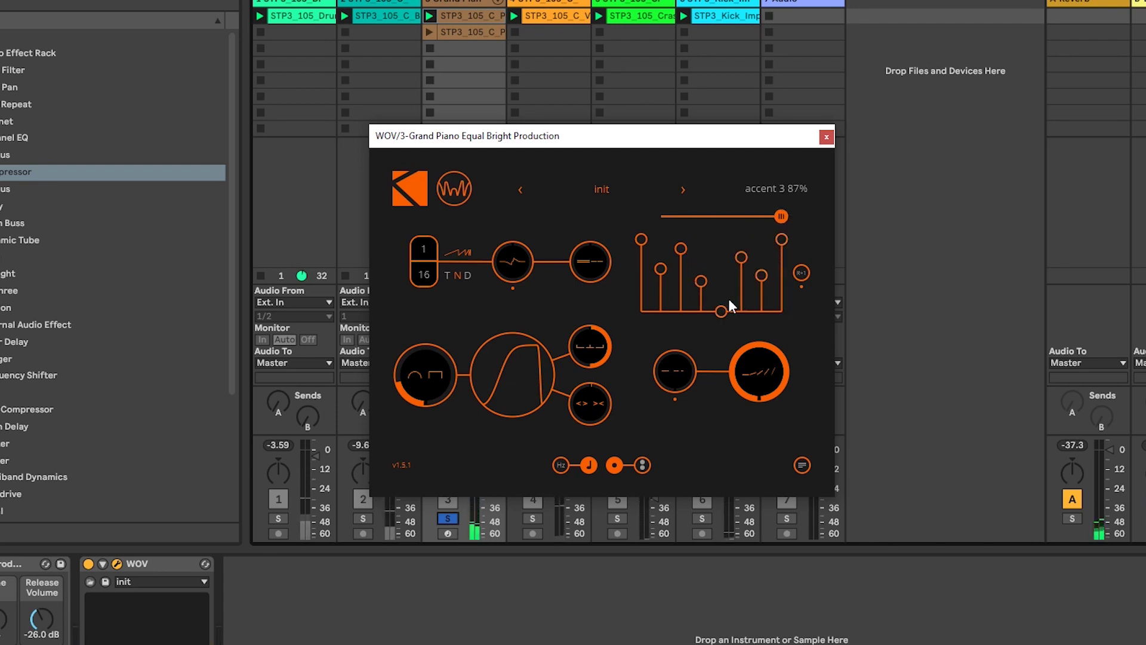
- Rebalance accents to 2 at 67%, 3 at 66%, 5 at 16%, 8 at 79%, and wave to 0%
mouse_move(723, 309)
mouse_down()
mouse_move(731, 245)
mouse_move(742, 264)
mouse_move(737, 305)
mouse_move(761, 276)
mouse_up()
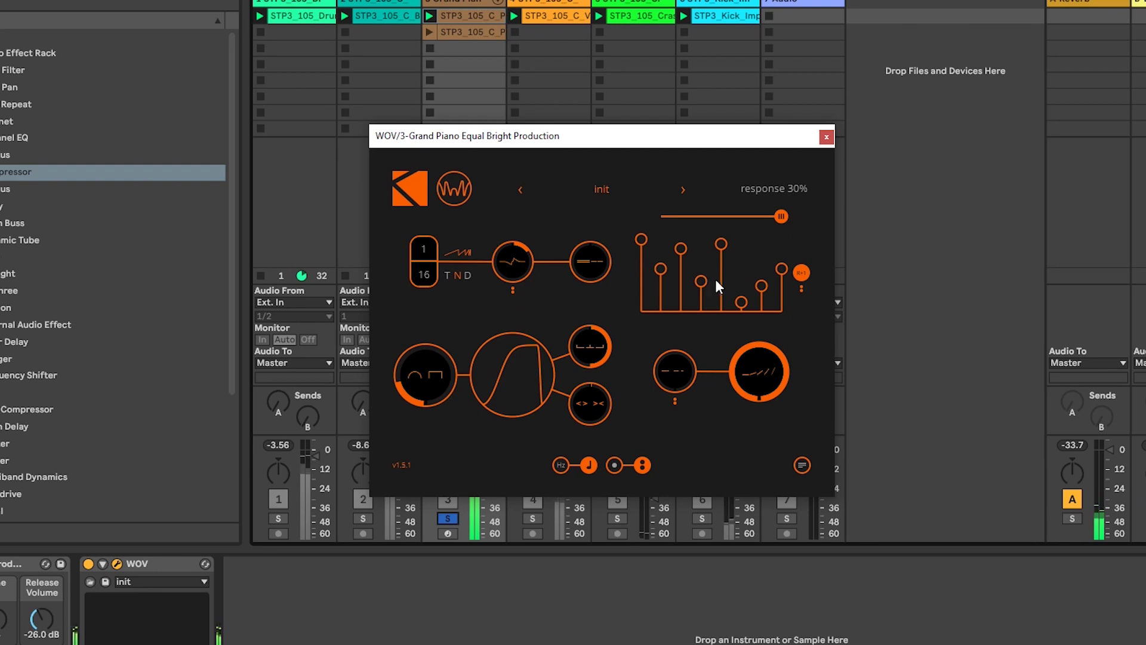
drag(715, 279, 728, 299)
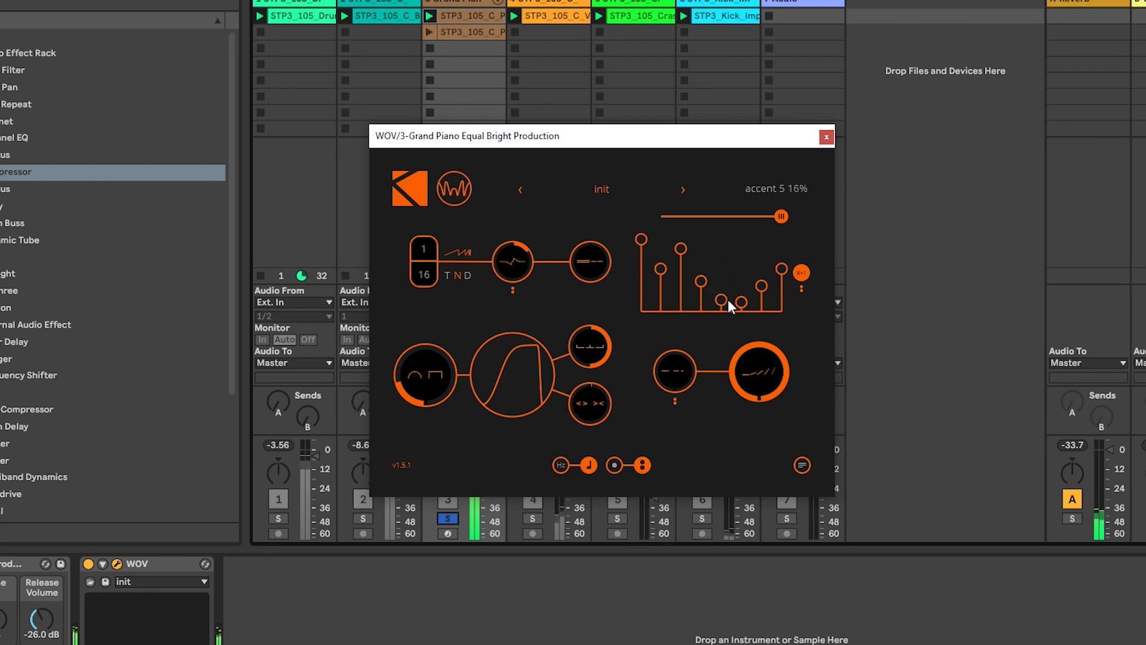
mouse_move(682, 248)
mouse_down()
mouse_move(662, 277)
mouse_move(659, 246)
mouse_move(703, 288)
mouse_move(684, 287)
mouse_move(671, 261)
mouse_up()
drag(781, 270, 783, 251)
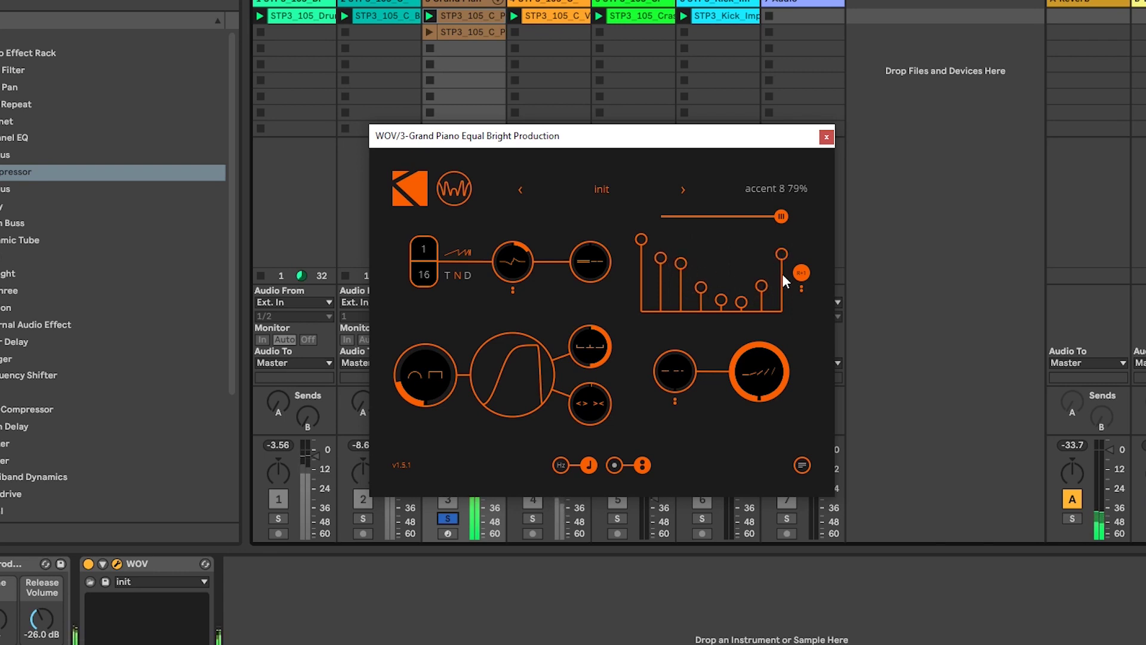
drag(600, 352, 573, 407)
drag(426, 392, 802, 425)
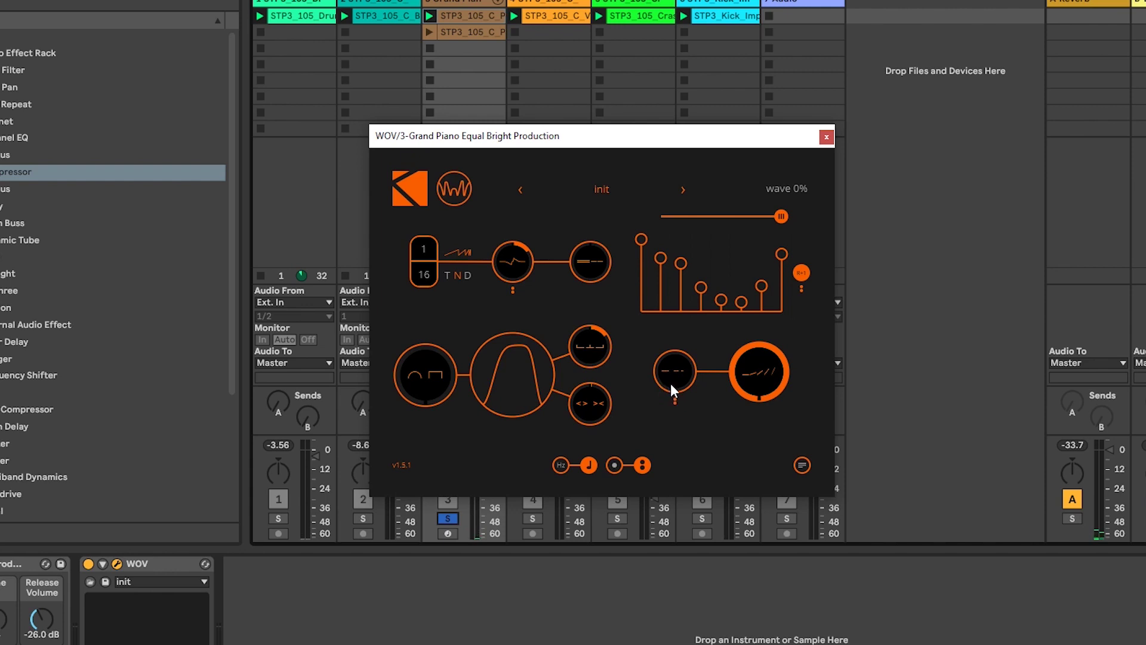
- Add 19% silence, peak 100%, warp 18%, wave 0%, and cut accents to five descending steps
drag(670, 379, 678, 350)
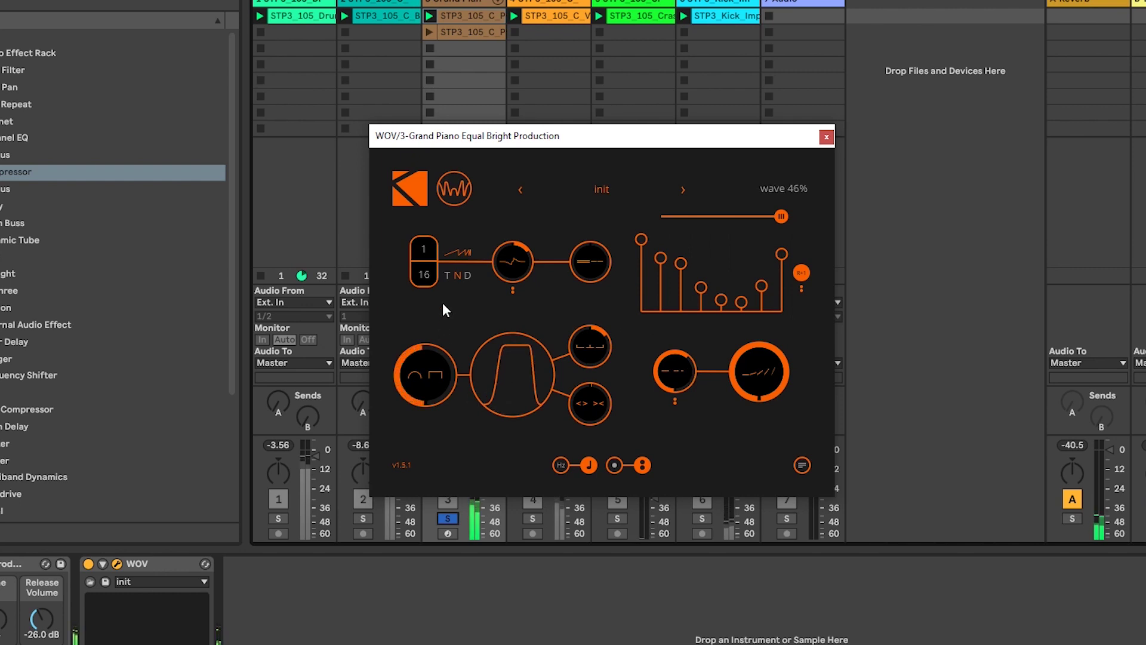
drag(587, 333, 601, 268)
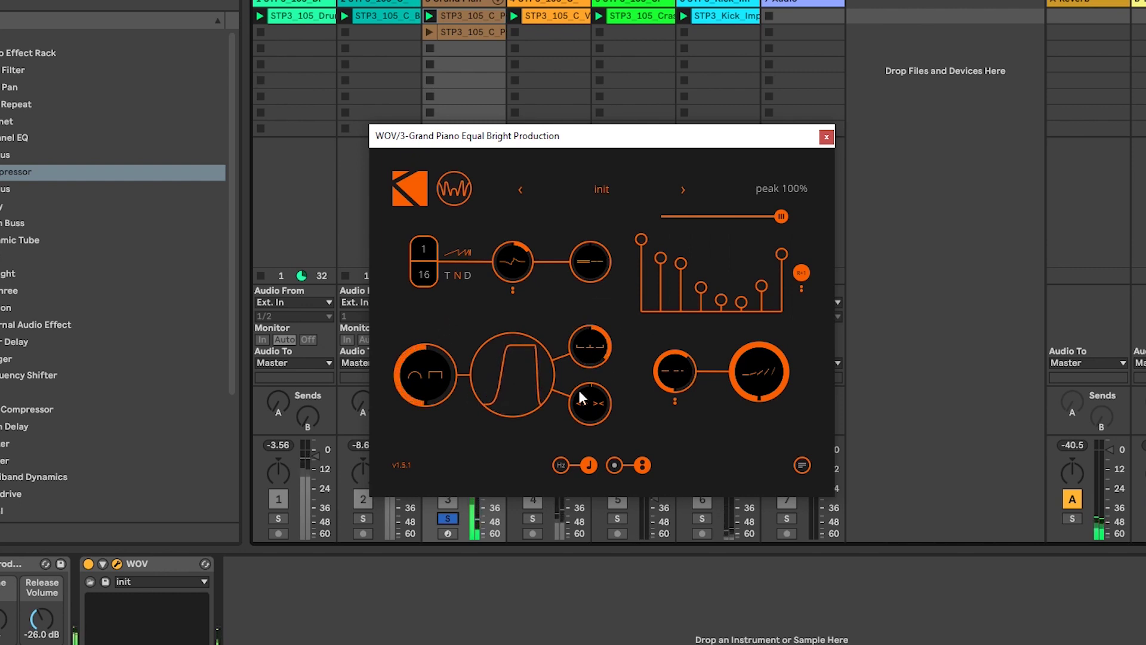
drag(579, 389, 585, 348)
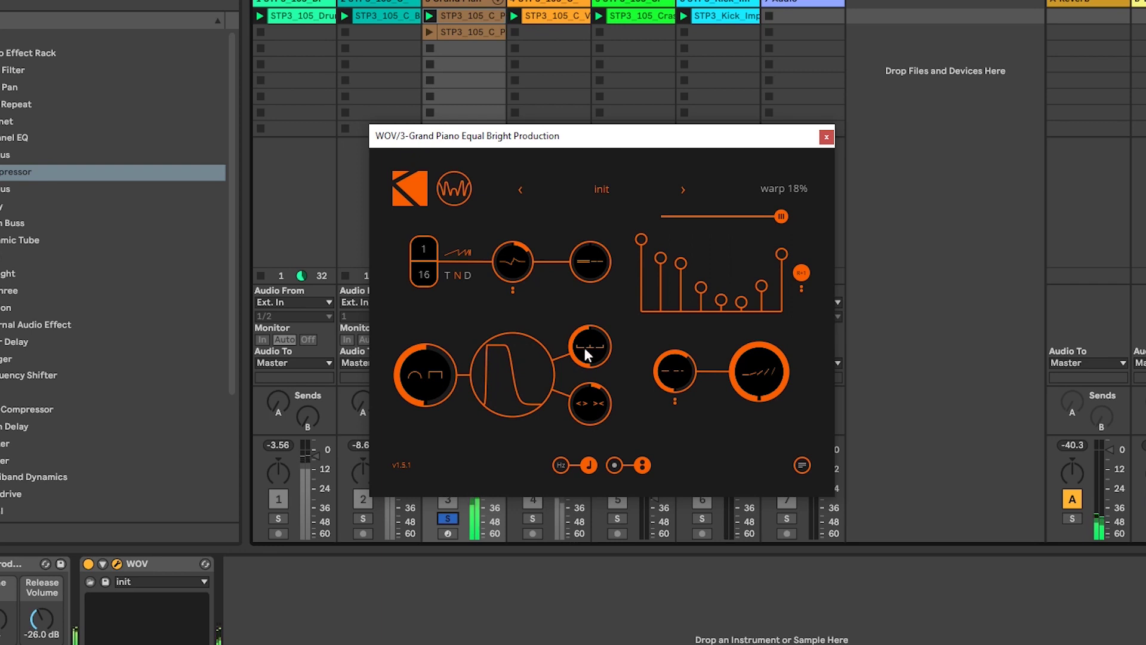
drag(430, 382, 410, 508)
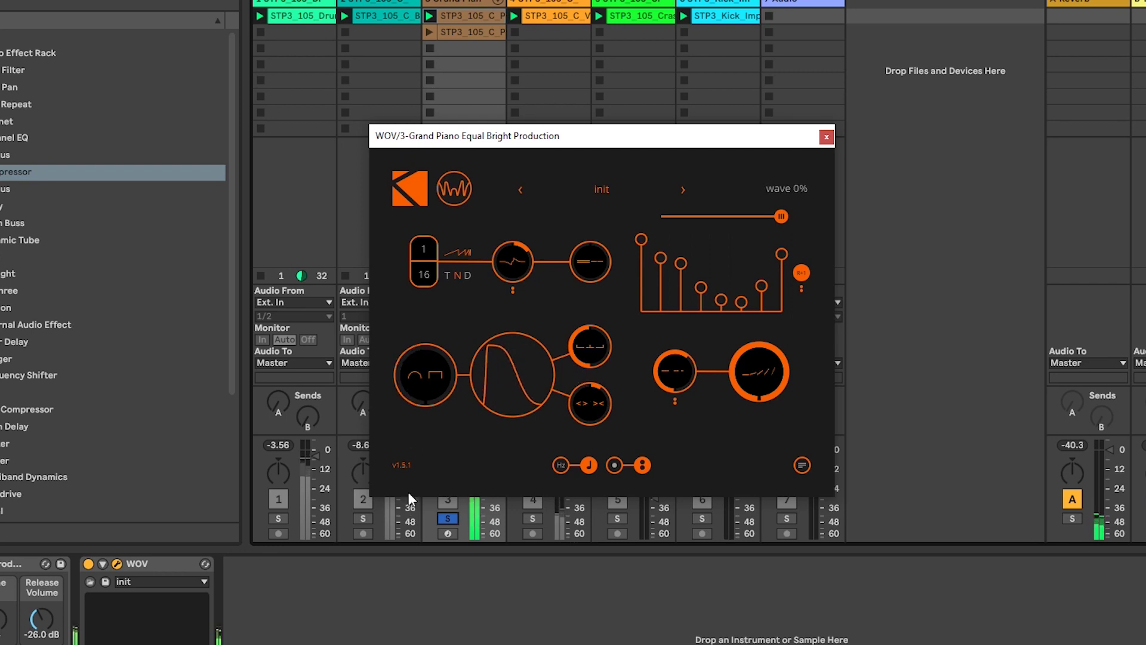
mouse_move(782, 253)
mouse_down()
mouse_move(742, 302)
mouse_move(721, 294)
mouse_up()
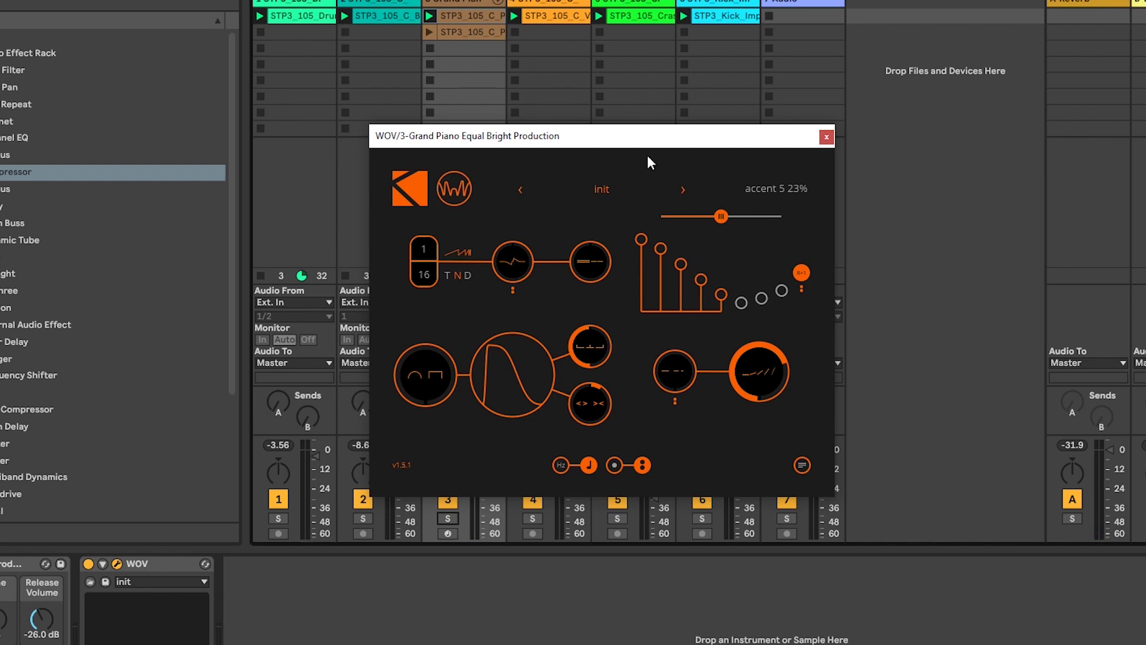
- Step through WOV presets from 'drifting echoes' to 'from the desert' with the piano track soloed
click(684, 190)
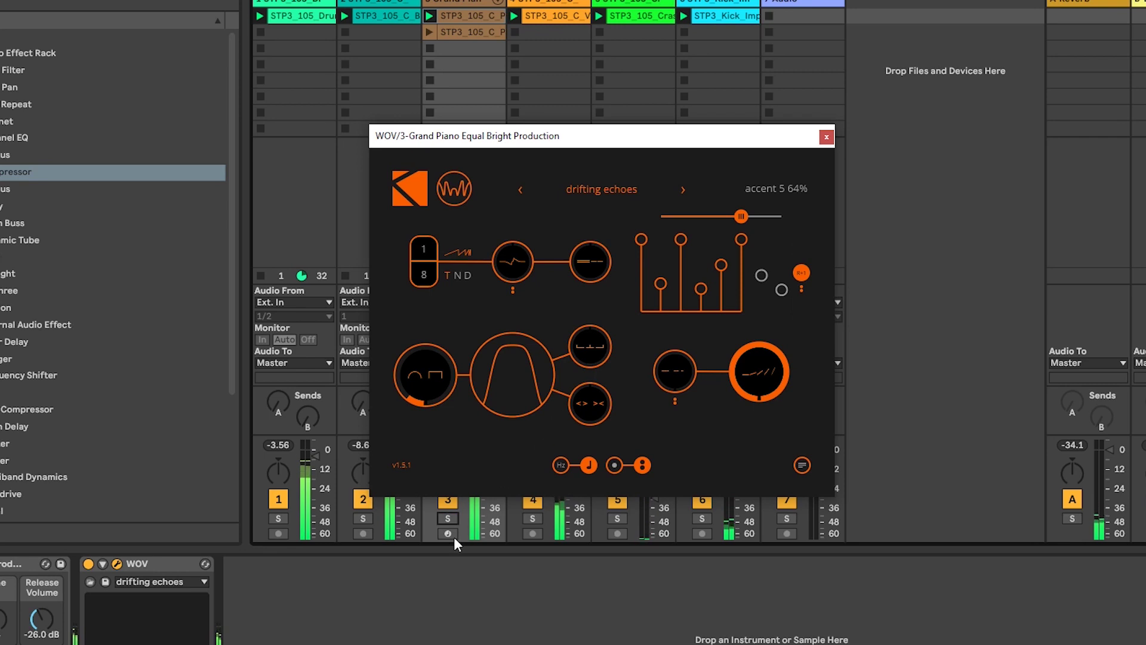
click(448, 518)
click(451, 517)
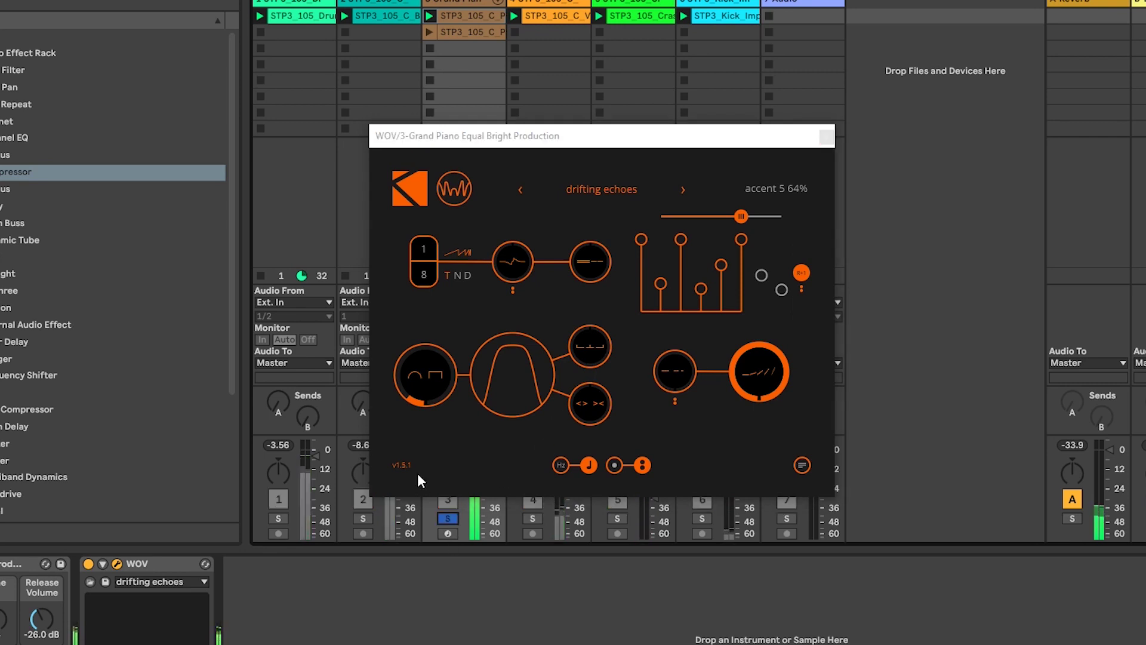
click(683, 189)
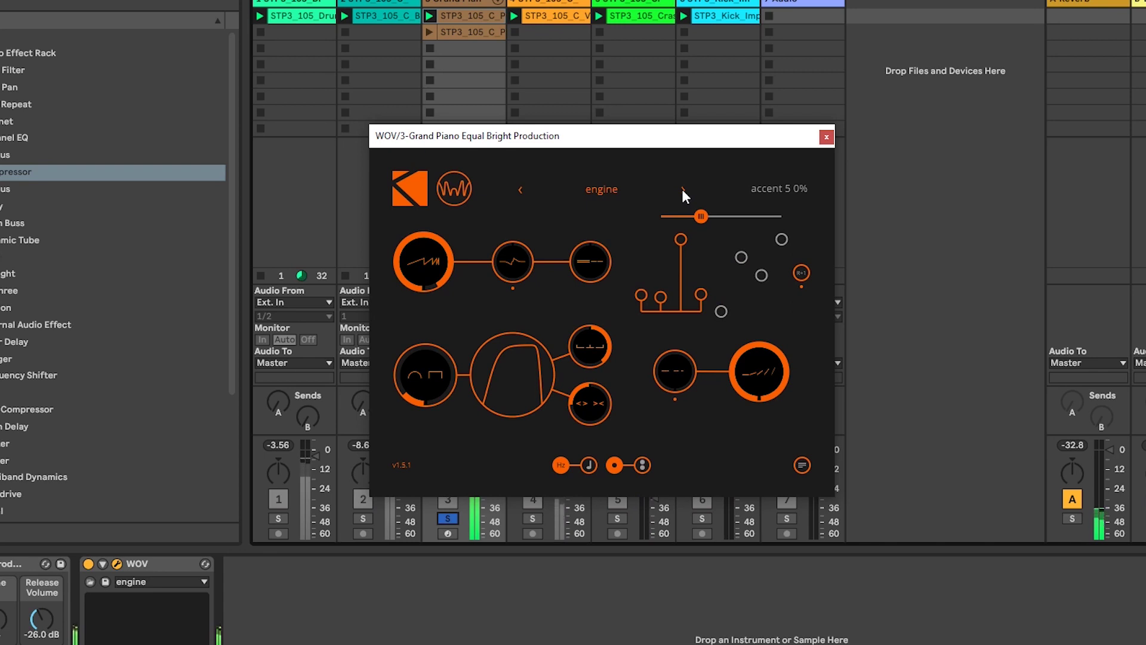
click(682, 189)
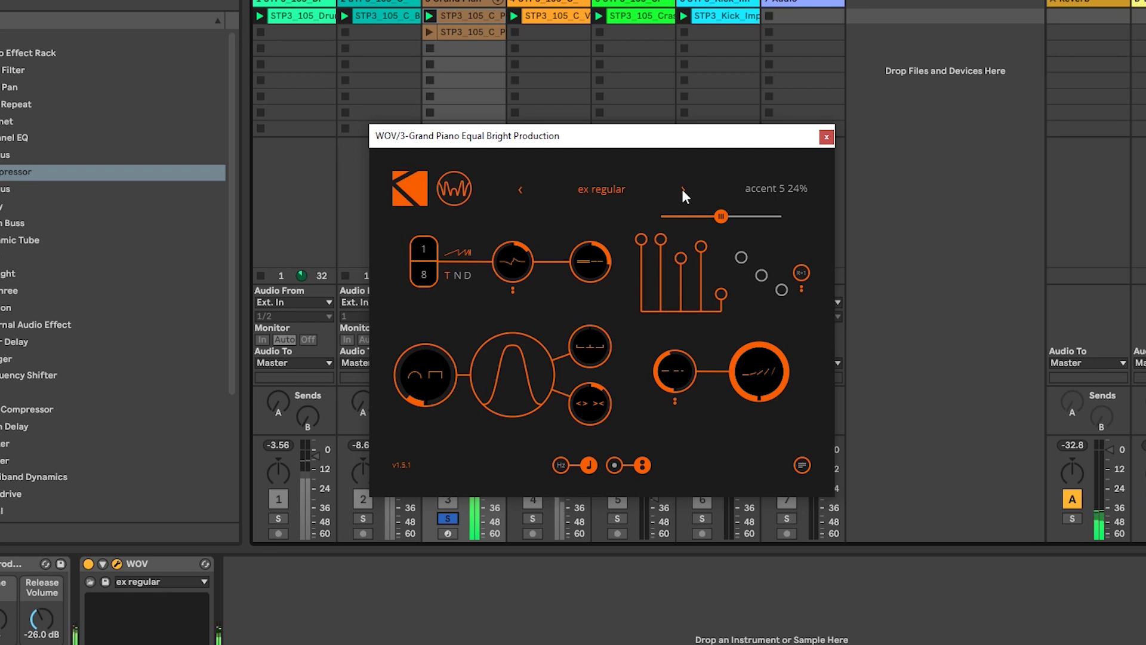
click(682, 189)
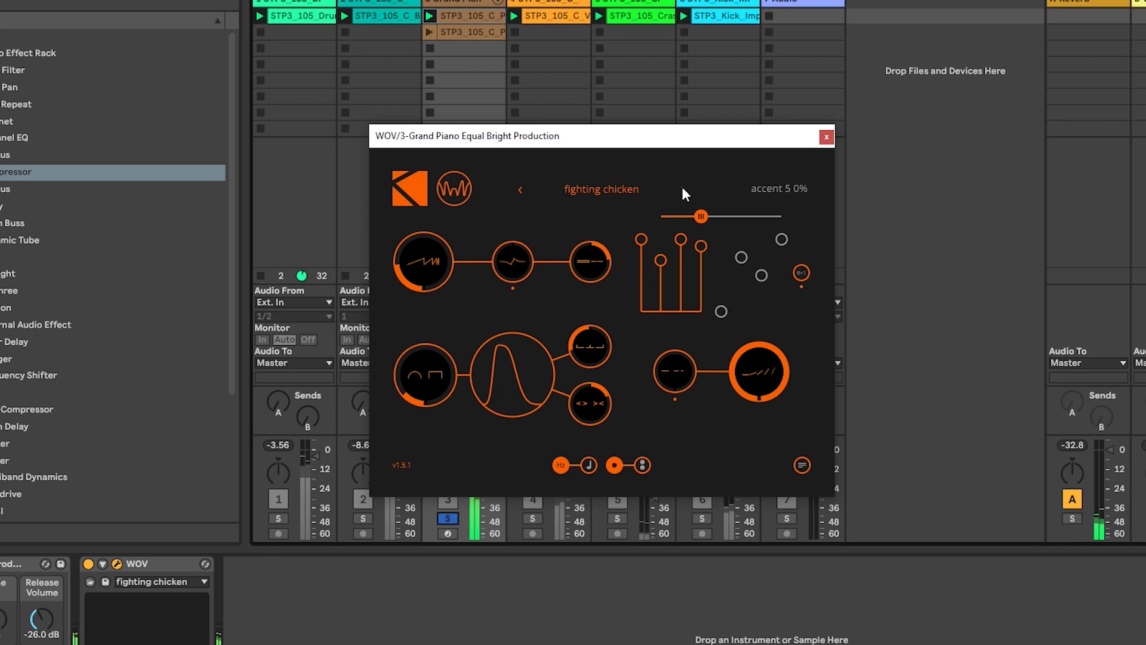
click(682, 189)
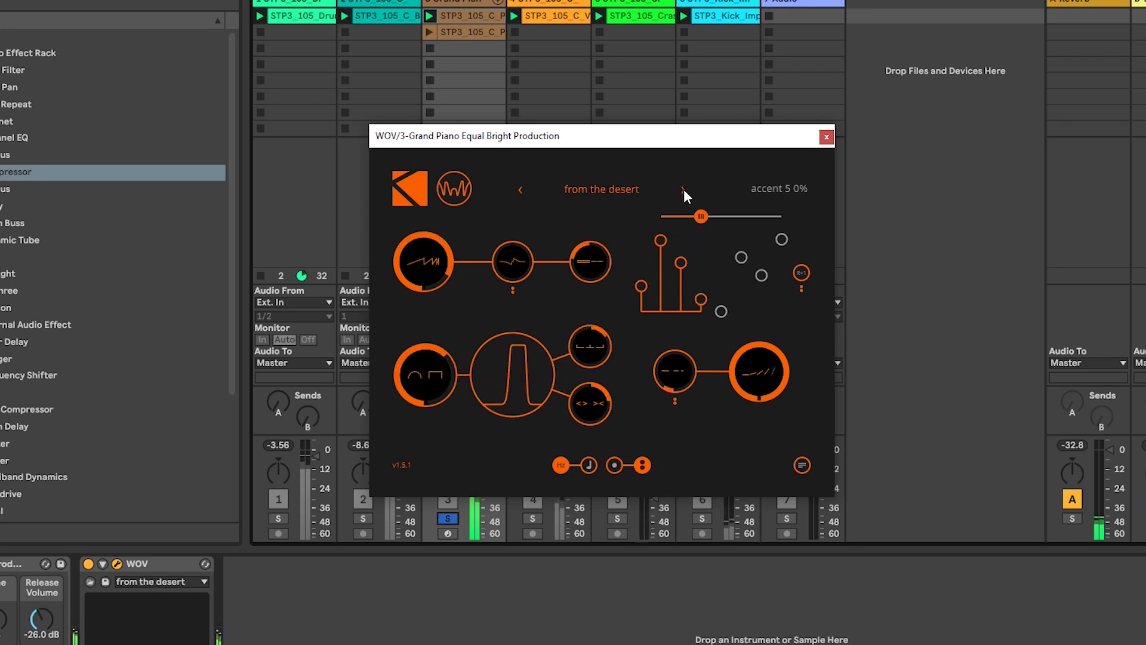
- Continue through the presets to 'incoming', unsolo the piano, and sync the rate to tempo at 1/16
click(684, 190)
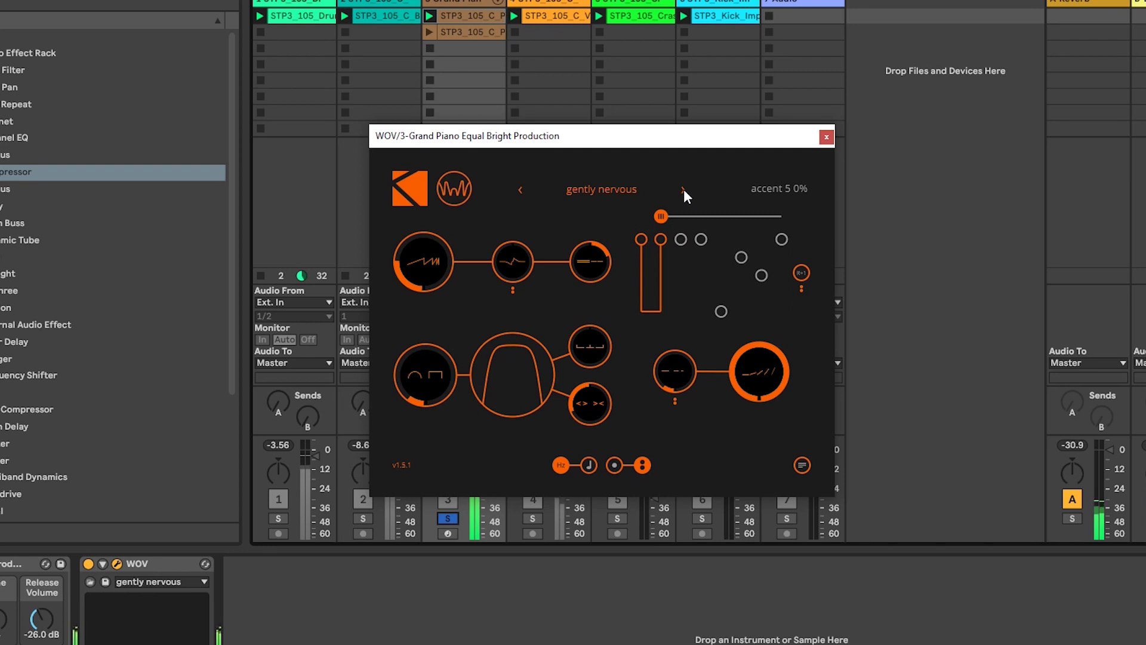
click(684, 190)
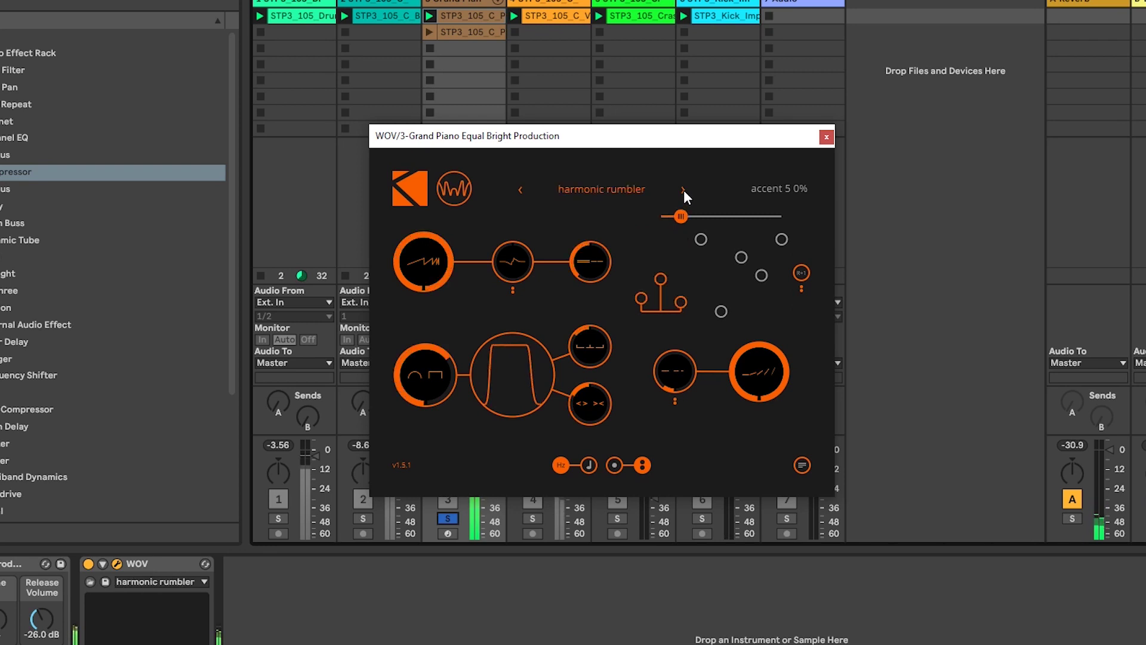
click(683, 189)
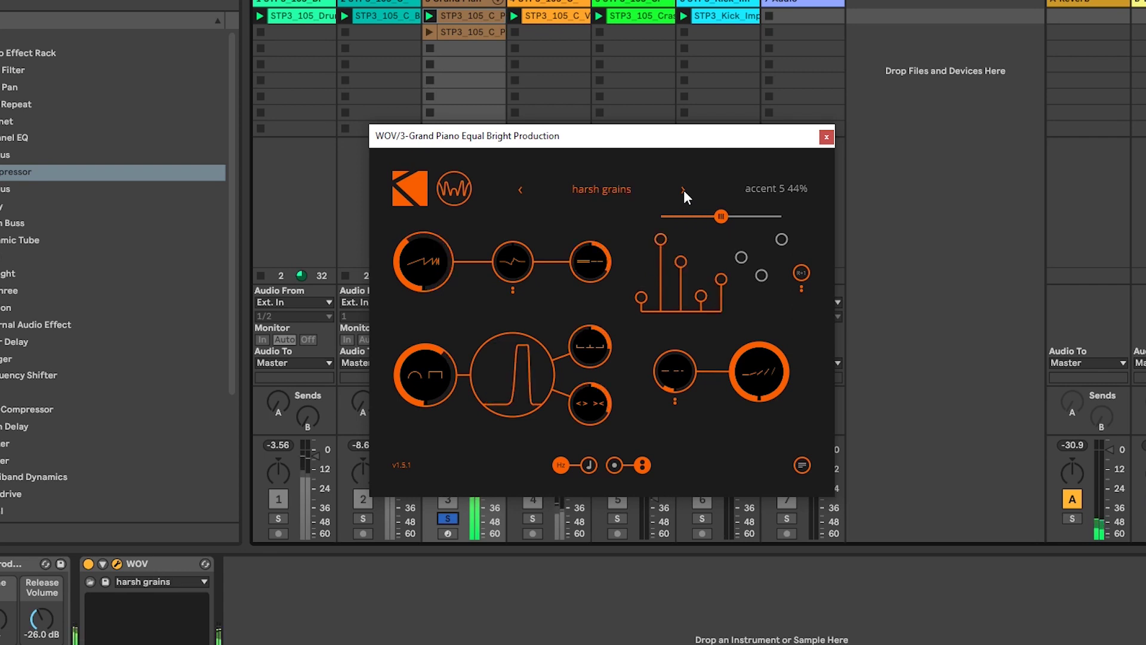
click(683, 190)
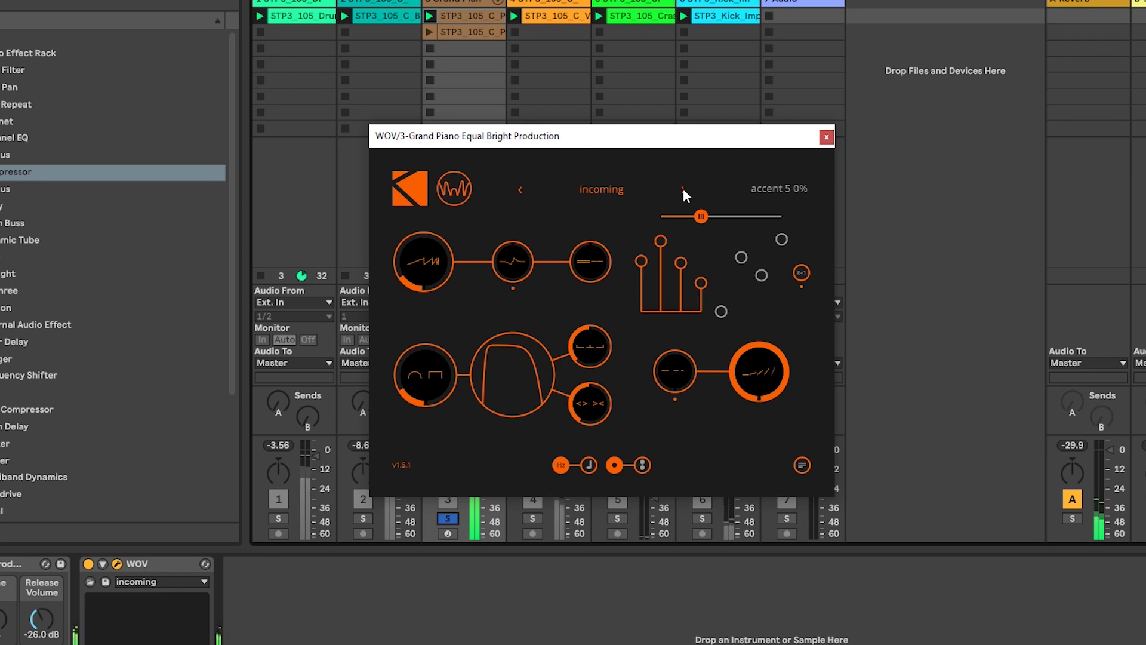
click(449, 516)
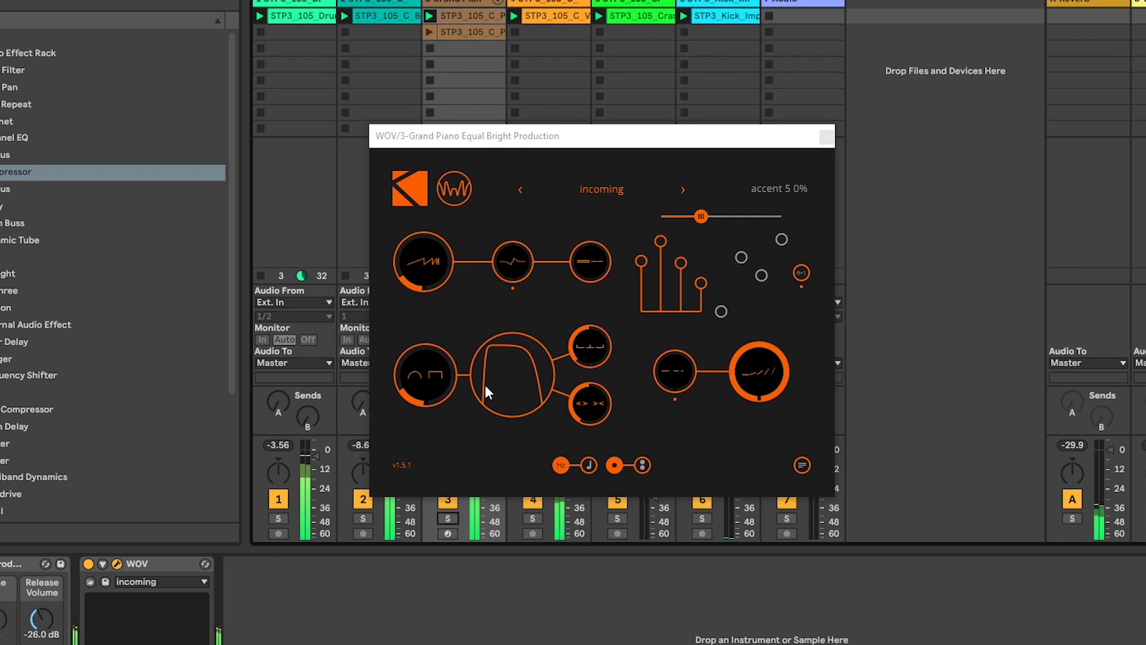
click(586, 467)
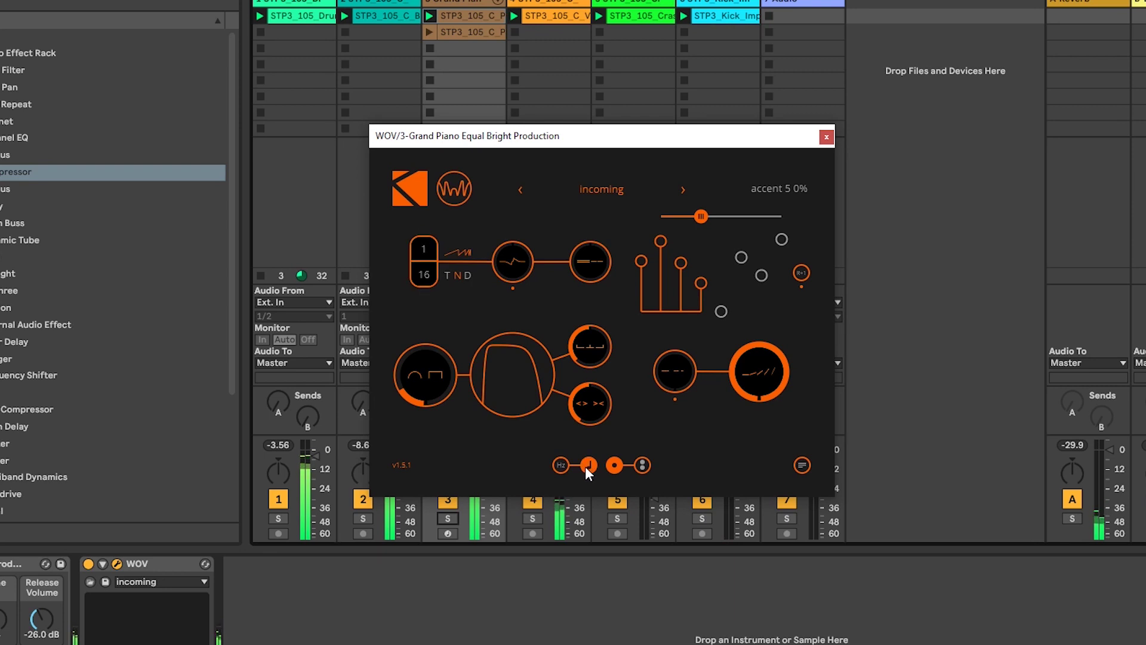
- Reshape 'incoming' accents to 2 at 32%, 3 at 87%, 4 at 55%, then solo the piano track
drag(660, 241, 657, 287)
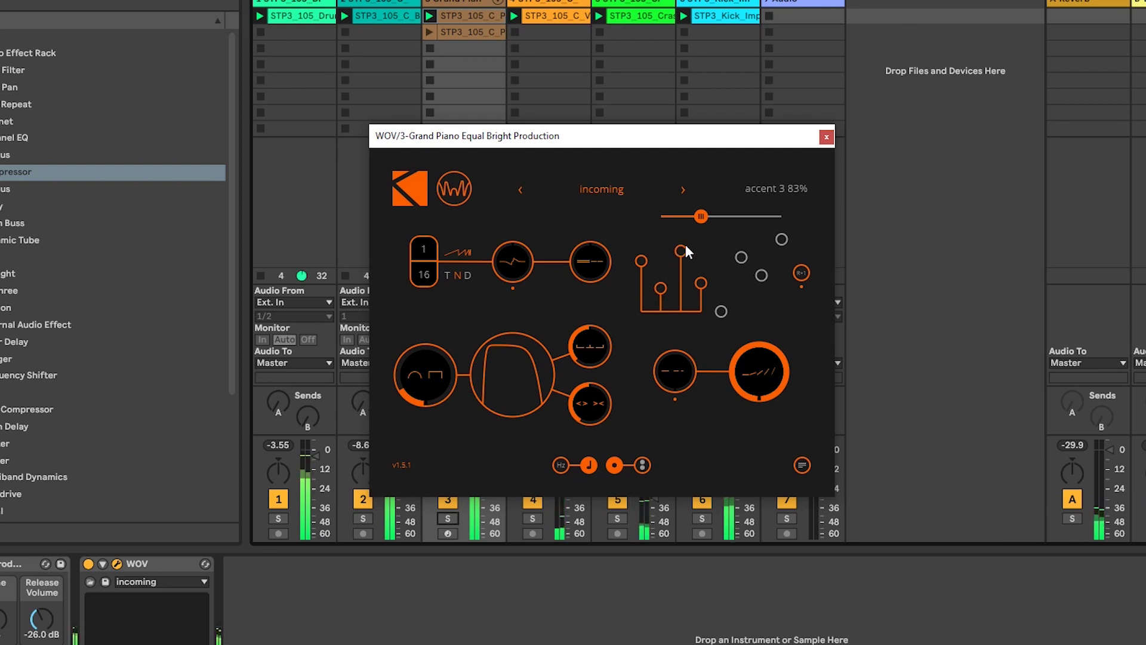
drag(683, 251, 684, 249)
drag(662, 289, 698, 279)
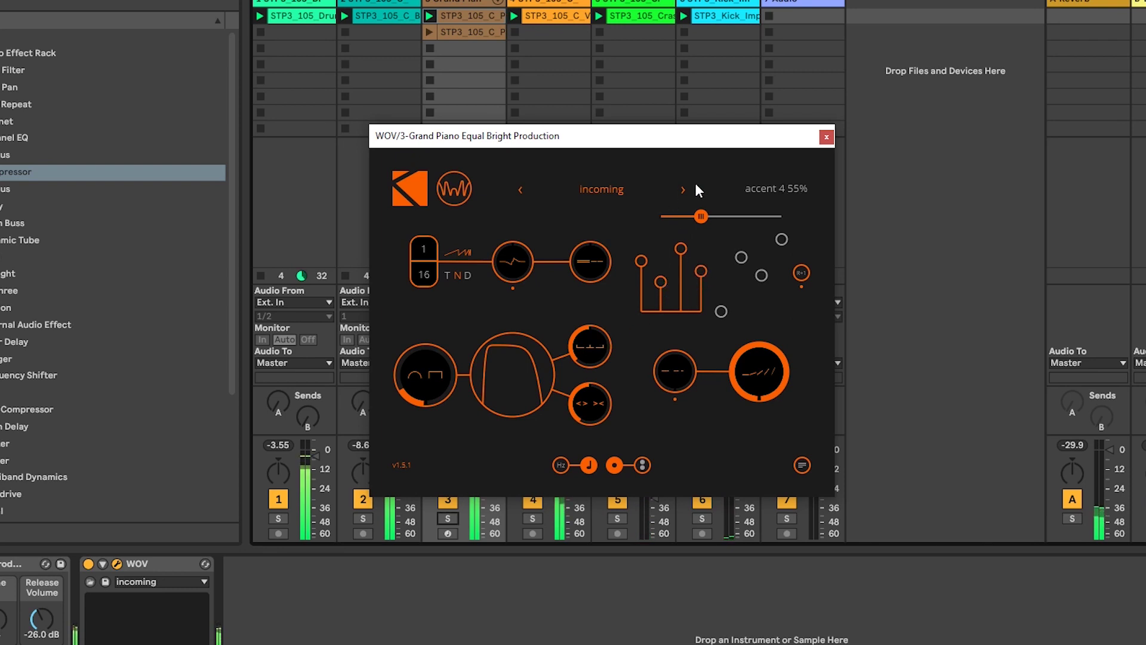
click(448, 518)
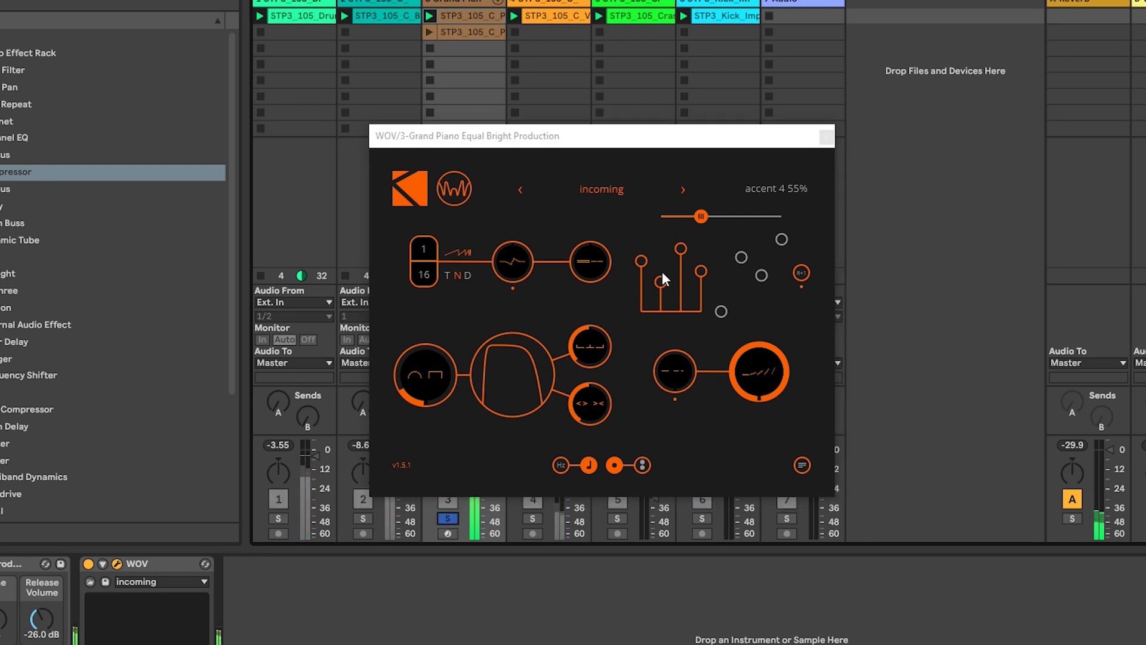